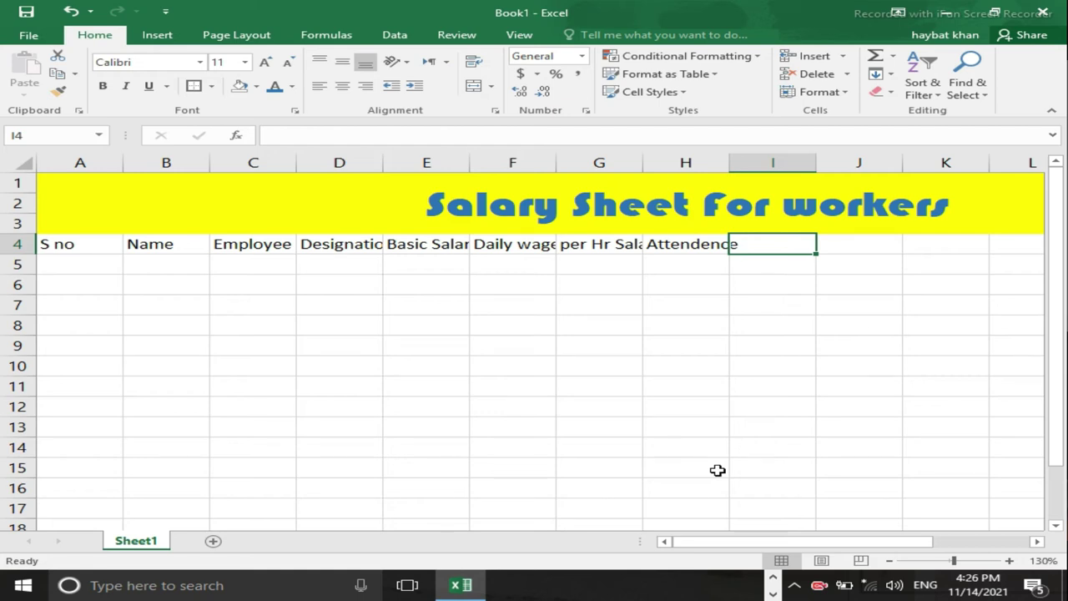
# Enter the capitalised header 'Hrs' in cell I4.
pyautogui.write('hrs')
pyautogui.press('BackSpace')
pyautogui.press('BackSpace')
pyautogui.press('BackSpace')
pyautogui.write('Hrs')
pyautogui.press('Return')
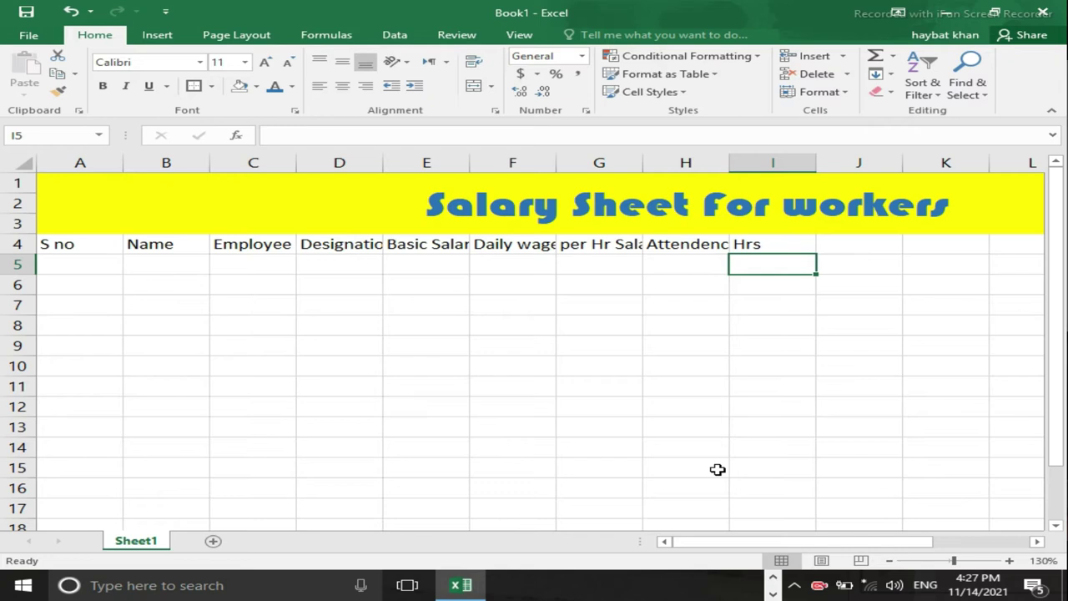
# Autofit columns G, H, E and D to fit per Hr Salary, Attendence, Basic Salary and Designation.
pyautogui.doubleClick(642, 162)
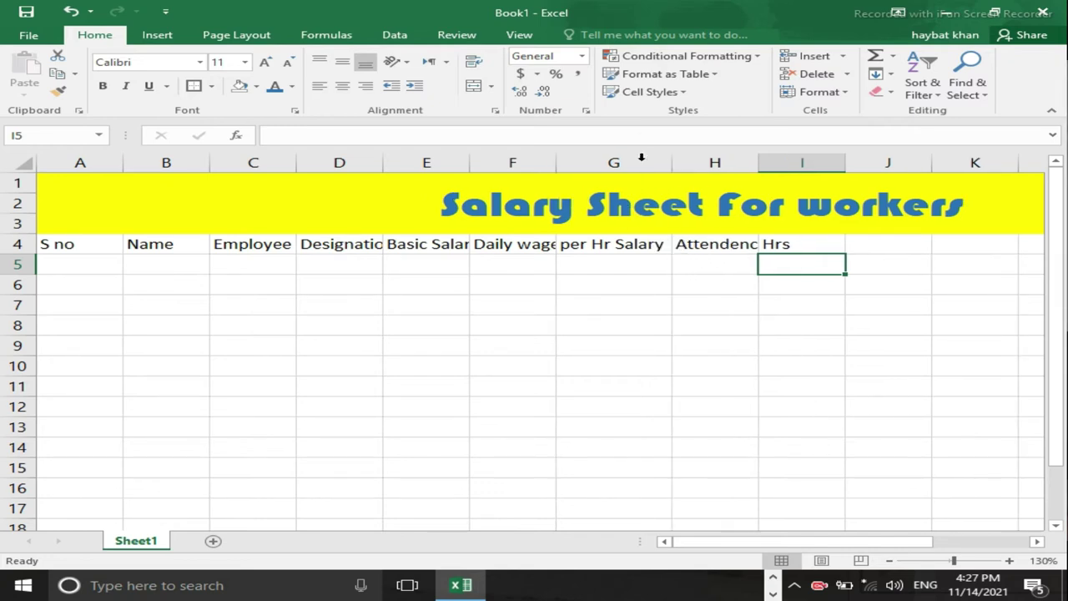
pyautogui.doubleClick(758, 162)
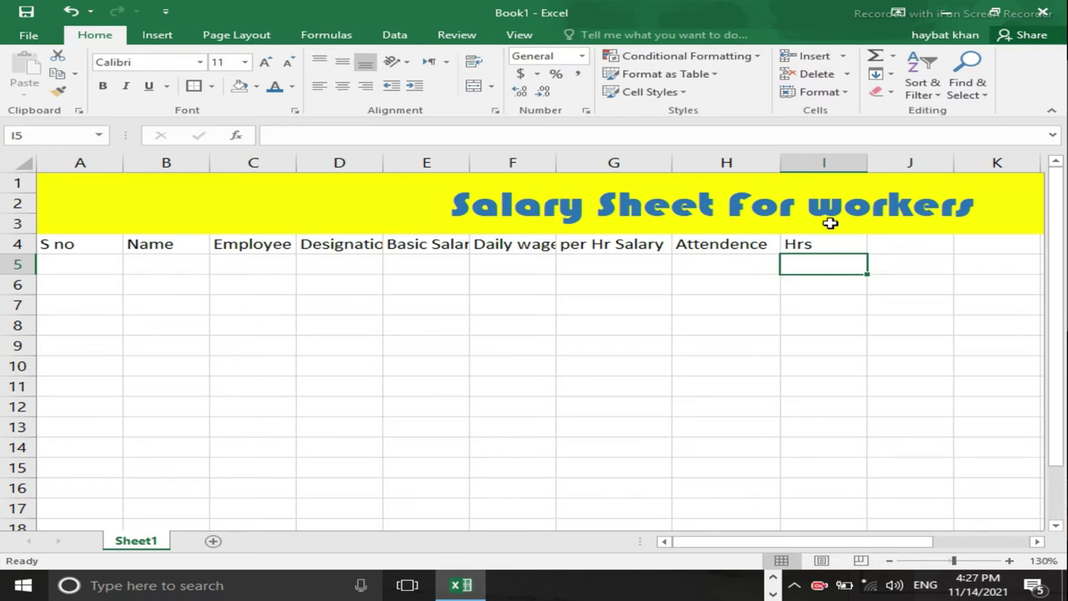
pyautogui.doubleClick(470, 162)
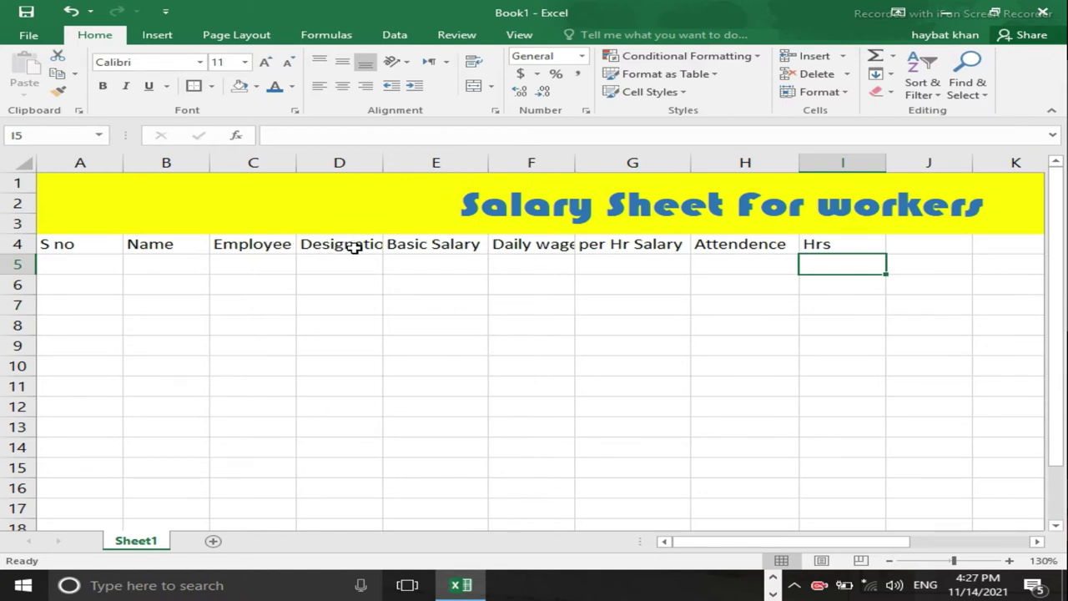
pyautogui.doubleClick(380, 159)
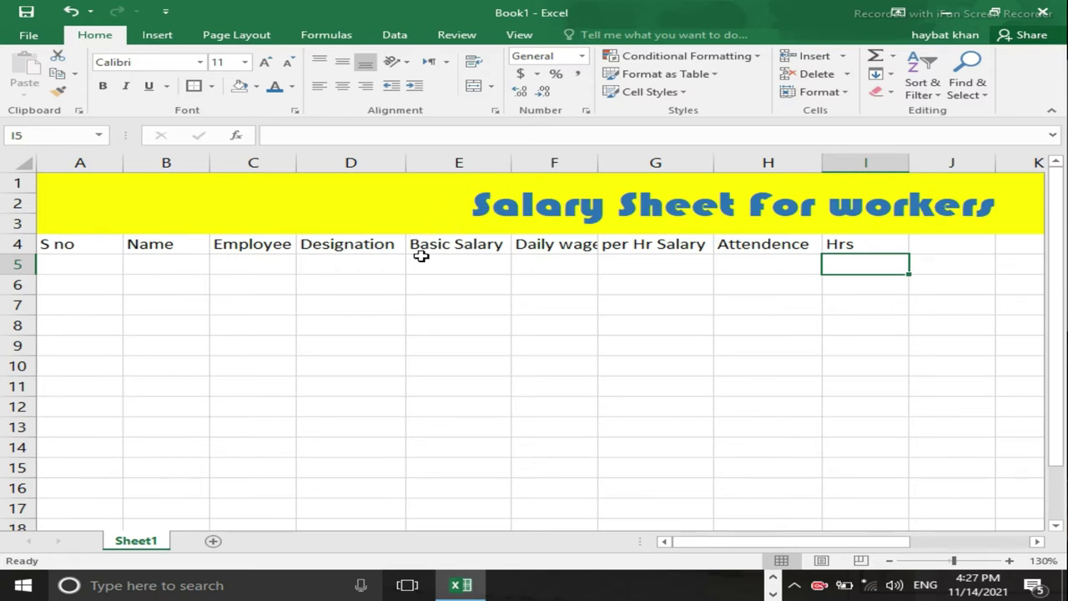
# Apply Wrap Text and centre alignment to the row 4 header cells.
pyautogui.moveTo(64, 244); pyautogui.dragTo(1028, 242)
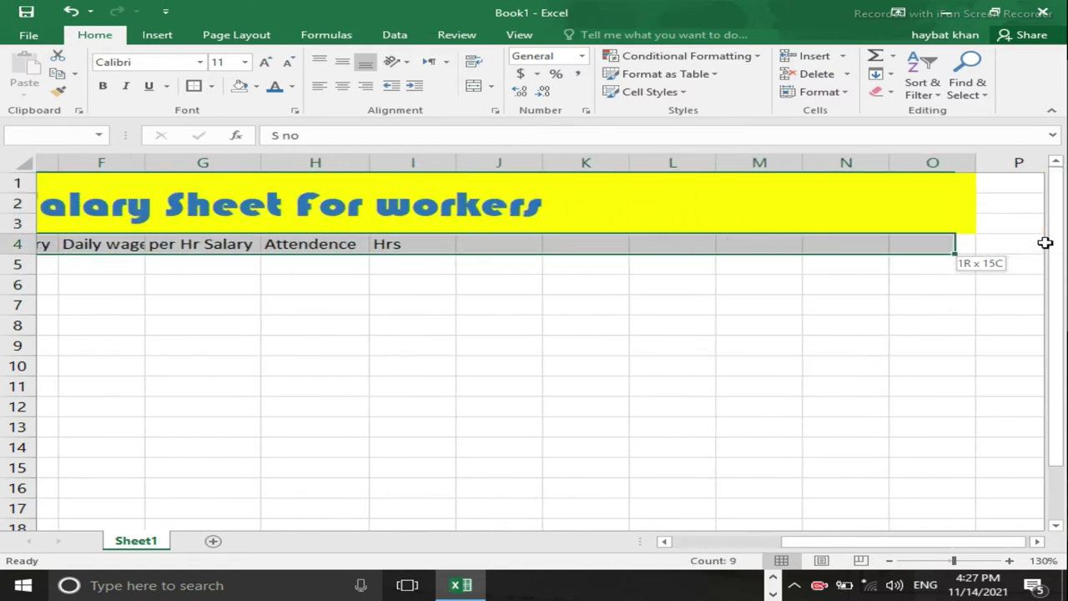
pyautogui.moveTo(1028, 242); pyautogui.dragTo(948, 249)
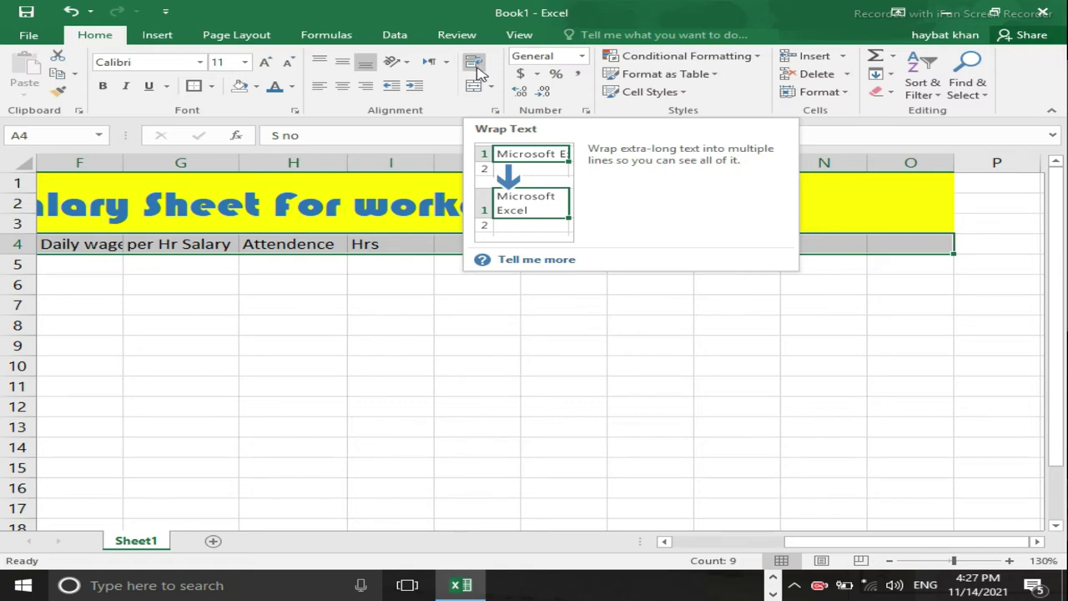
pyautogui.click(475, 65)
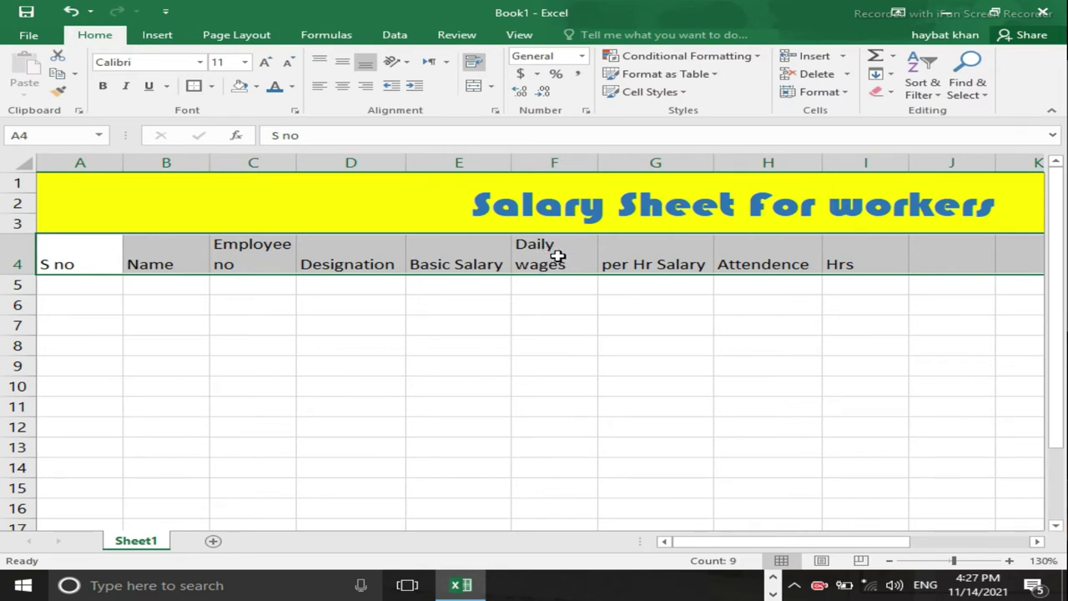
pyautogui.click(343, 87)
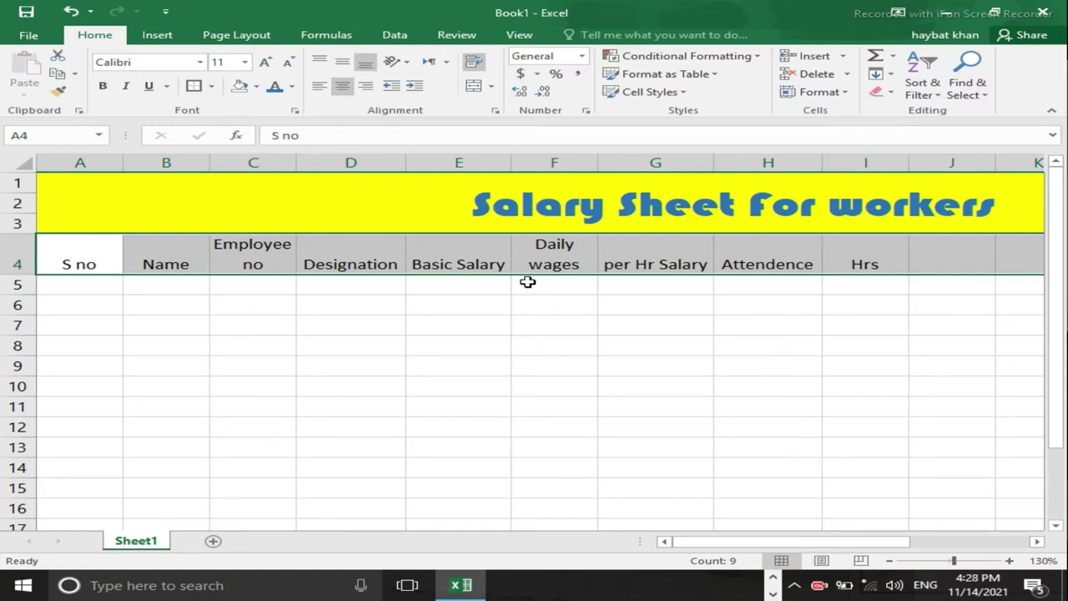
# Enter the headers 'Deducted hrs' in J4 and 'Total Rem hrs' in K4.
pyautogui.click(943, 255)
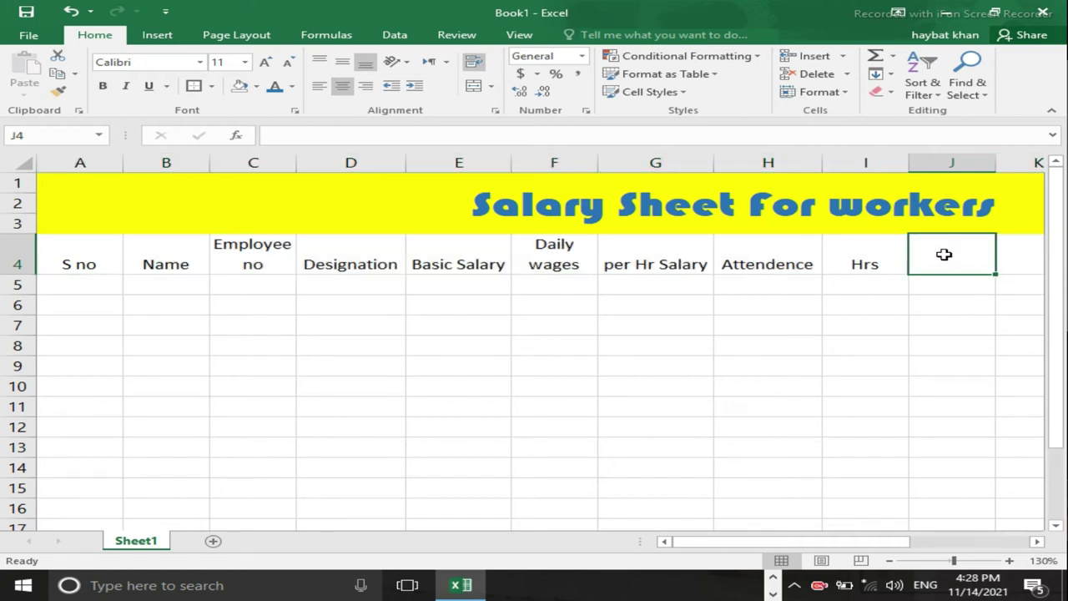
pyautogui.write('De')
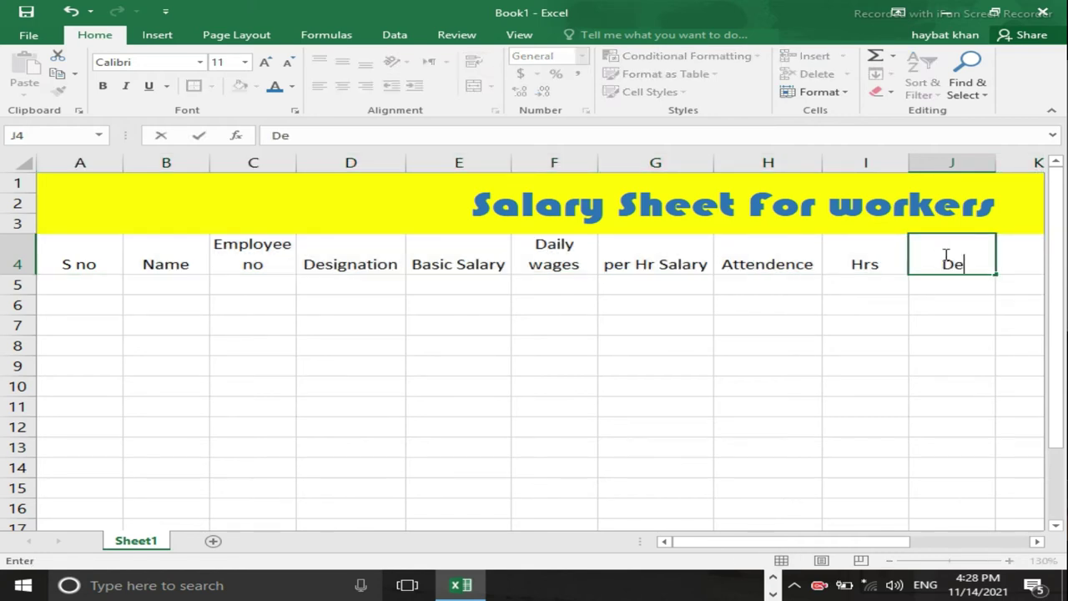
pyautogui.write('ec')
pyautogui.press('BackSpace')
pyautogui.press('BackSpace')
pyautogui.write('ducted')
pyautogui.write(' hrs')
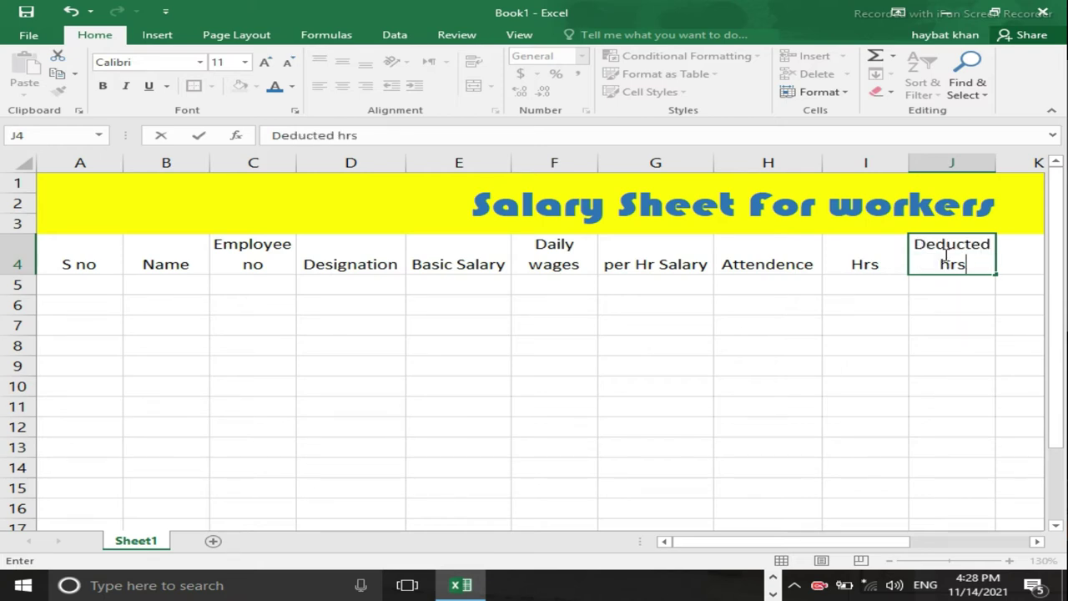
pyautogui.press('Tab')
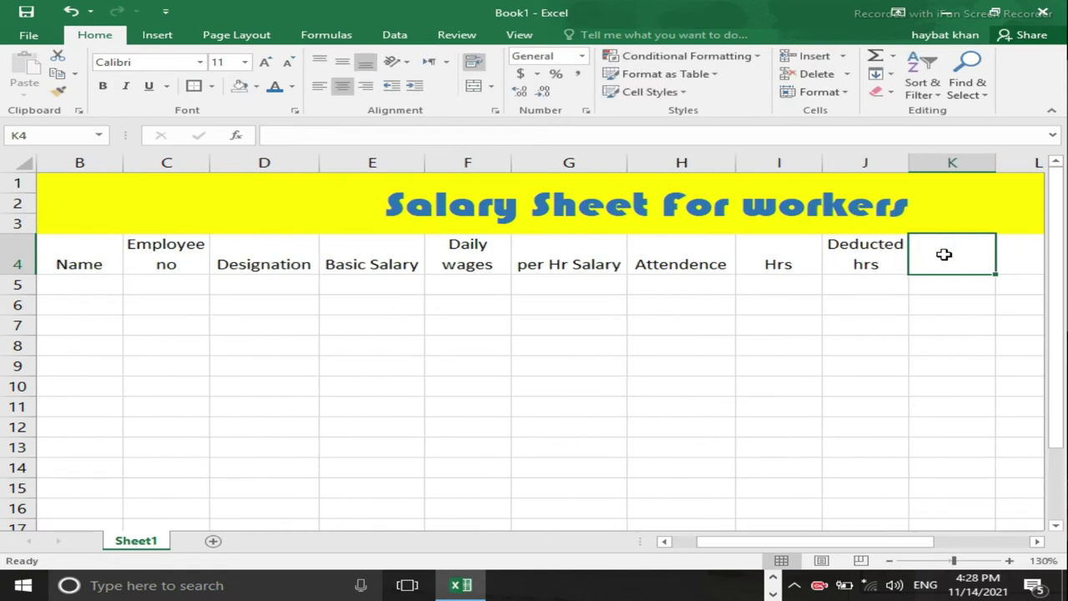
pyautogui.write('total')
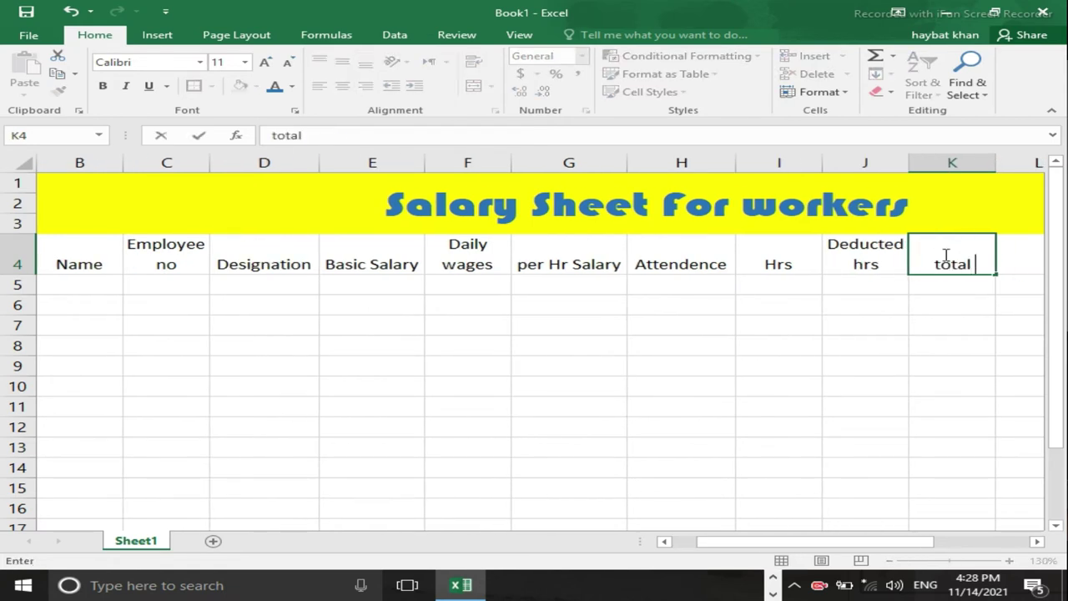
pyautogui.press('BackSpace')
pyautogui.press('BackSpace')
pyautogui.press('BackSpace')
pyautogui.press('BackSpace')
pyautogui.press('BackSpace')
pyautogui.press('BackSpace')
pyautogui.write('total')
pyautogui.press('BackSpace')
pyautogui.press('BackSpace')
pyautogui.press('BackSpace')
pyautogui.press('BackSpace')
pyautogui.press('BackSpace')
pyautogui.write('Total Rem')
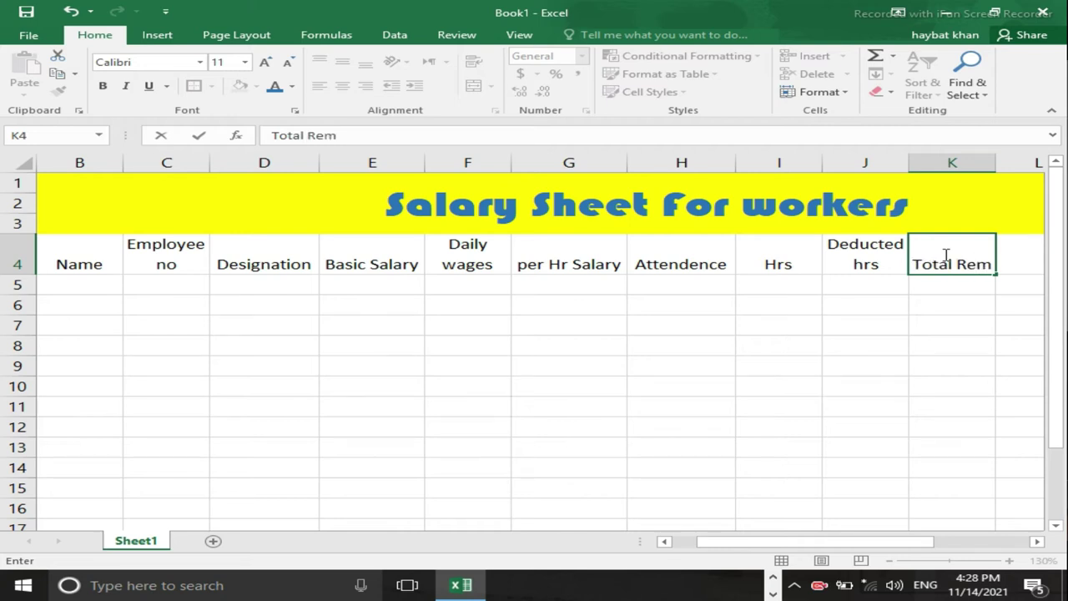
pyautogui.write(' hrs')
pyautogui.press('Tab')
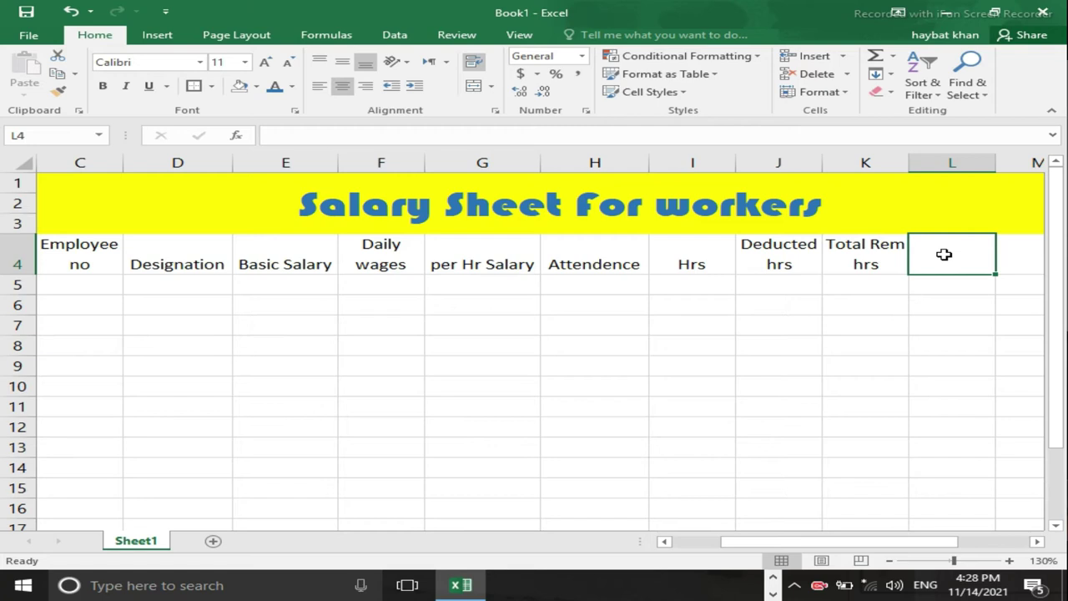
# Enter 'Total salary According to hrs' in L4 and type 'Overtime hrs' in M4.
pyautogui.write('tota')
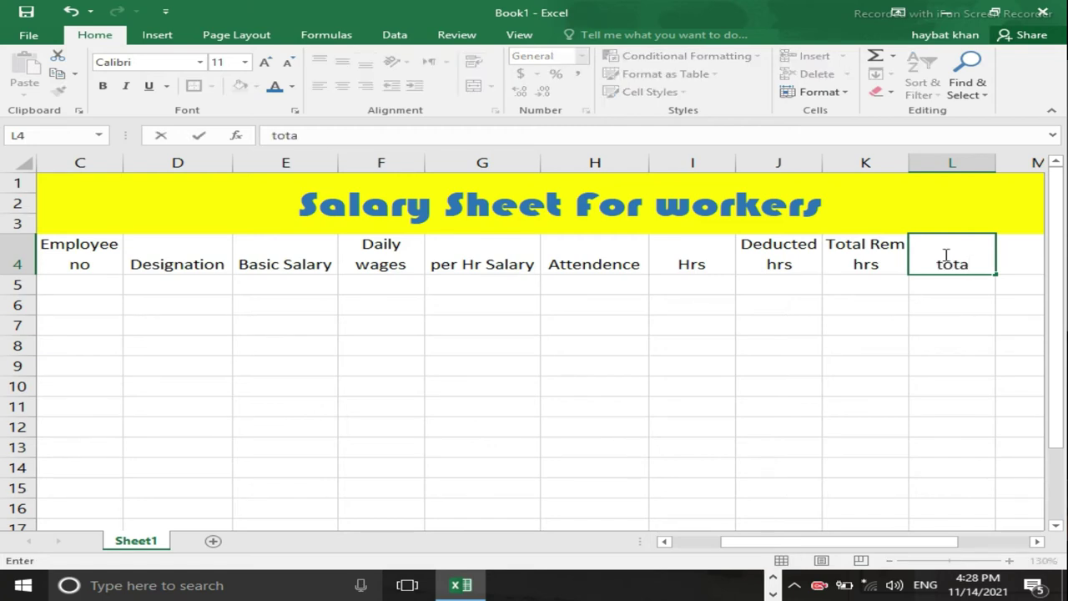
pyautogui.press('BackSpace')
pyautogui.press('BackSpace')
pyautogui.press('BackSpace')
pyautogui.press('BackSpace')
pyautogui.write('Total salary')
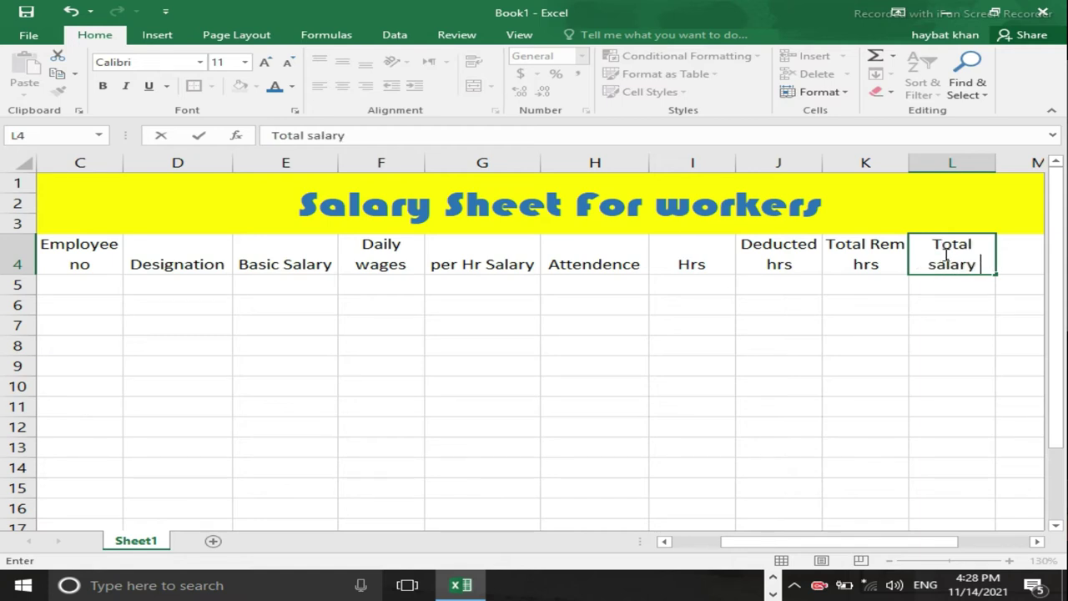
pyautogui.write(' Acc')
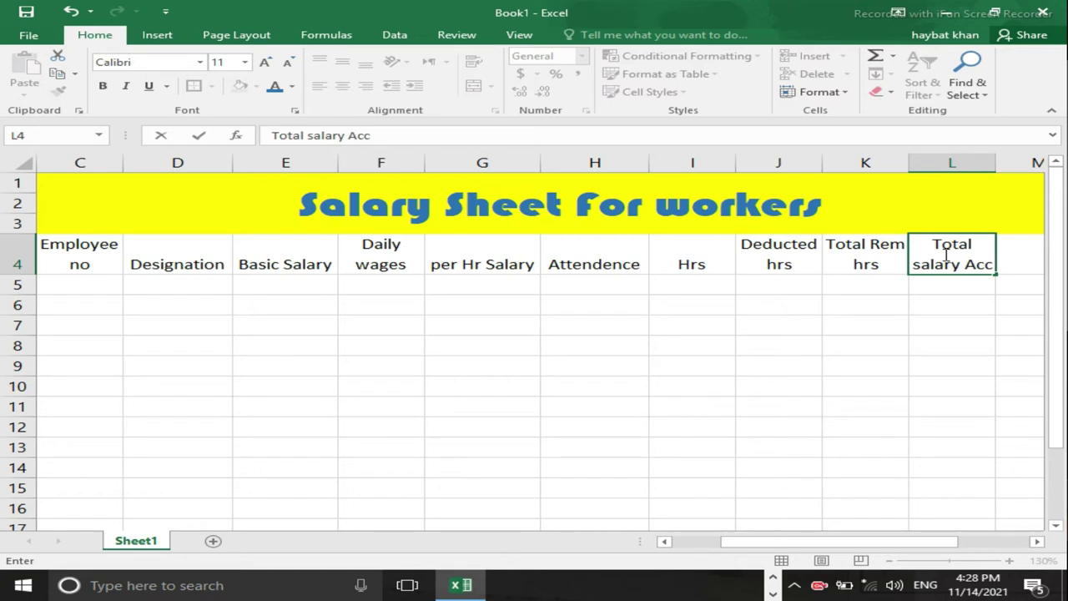
pyautogui.write('ording to')
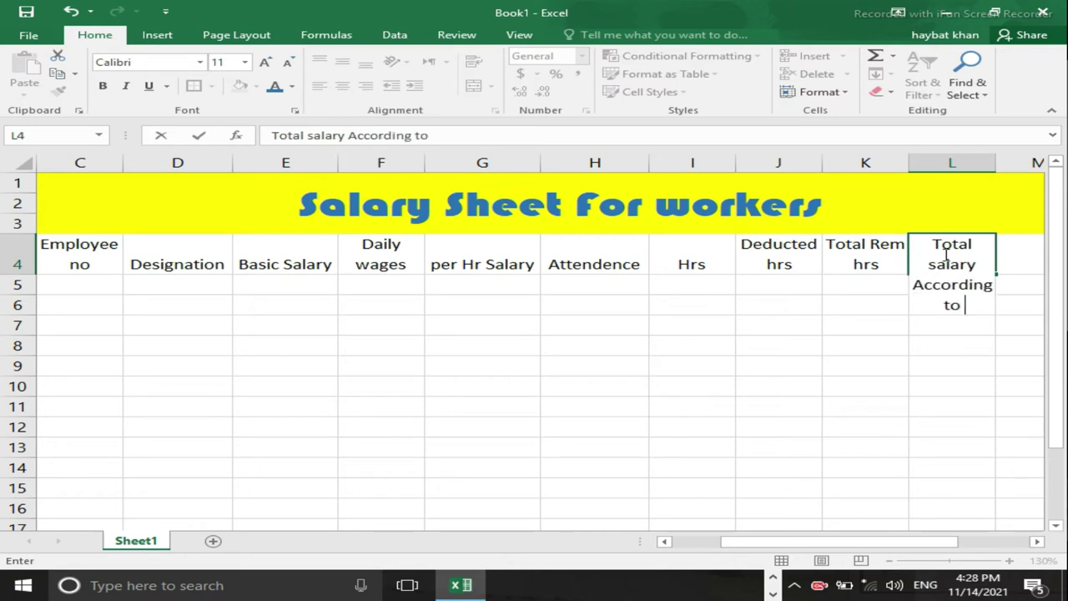
pyautogui.write(' hrs')
pyautogui.press('Return')
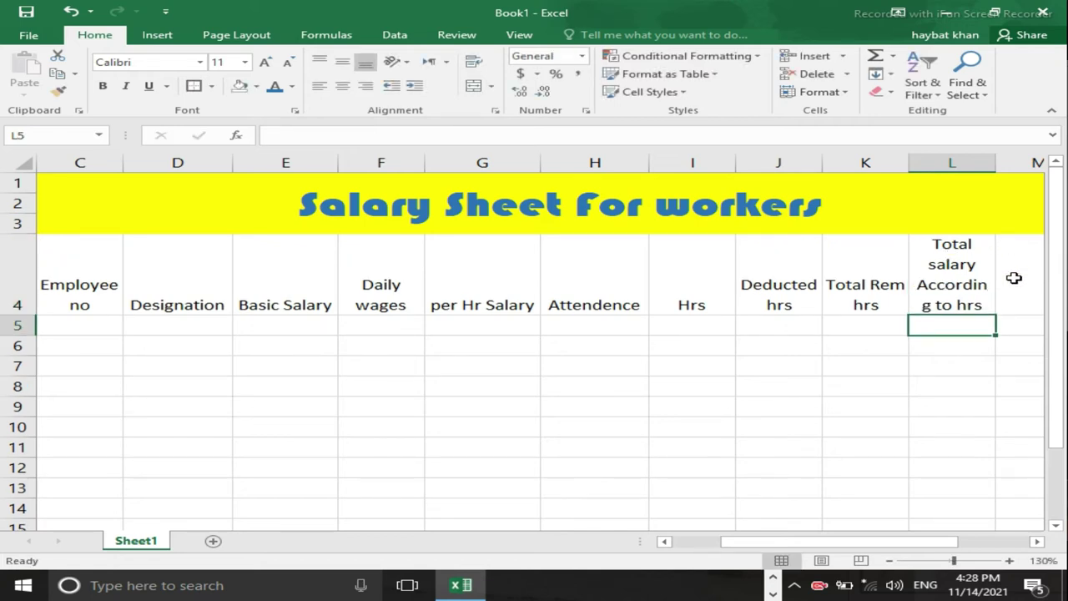
pyautogui.press('Tab')
pyautogui.press('Up')
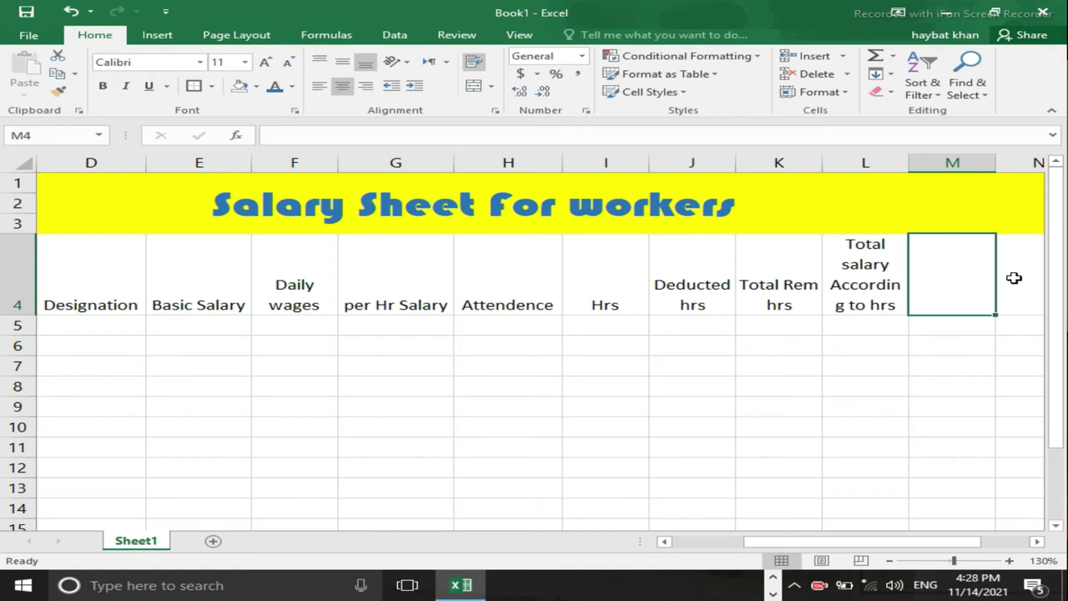
pyautogui.write('Overtime')
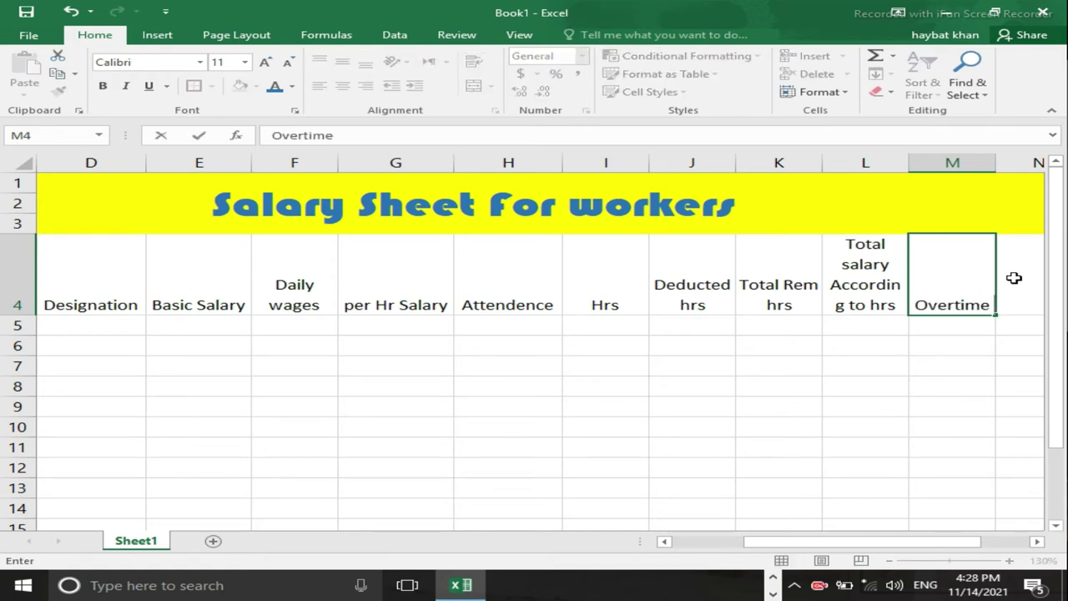
pyautogui.write(' hrs')
# Commit Overtime hrs and enter the header 'S no' in A4.
pyautogui.click(1014, 278)
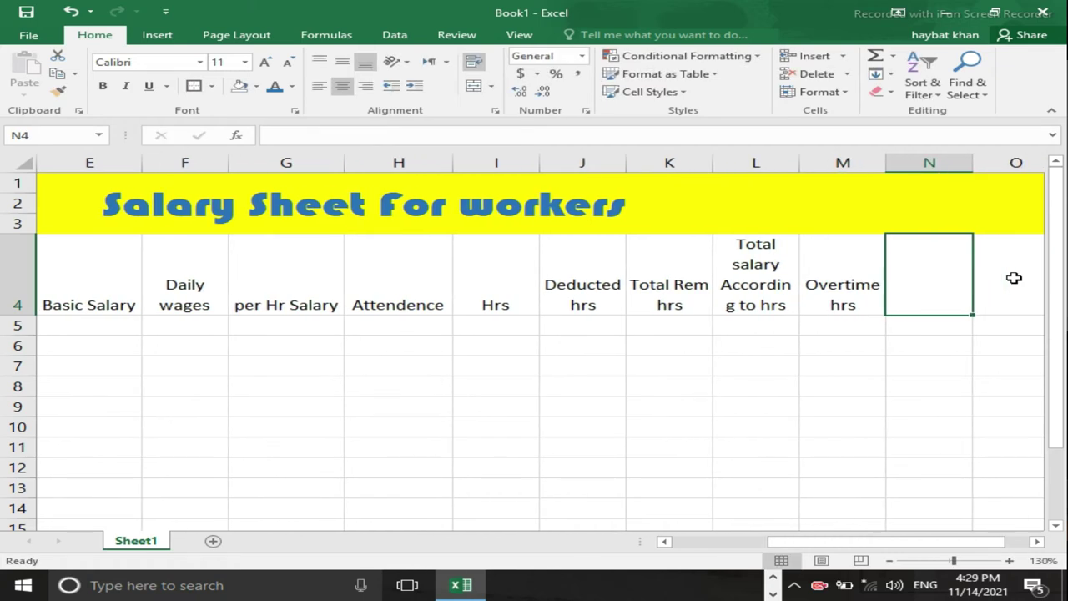
pyautogui.write('over')
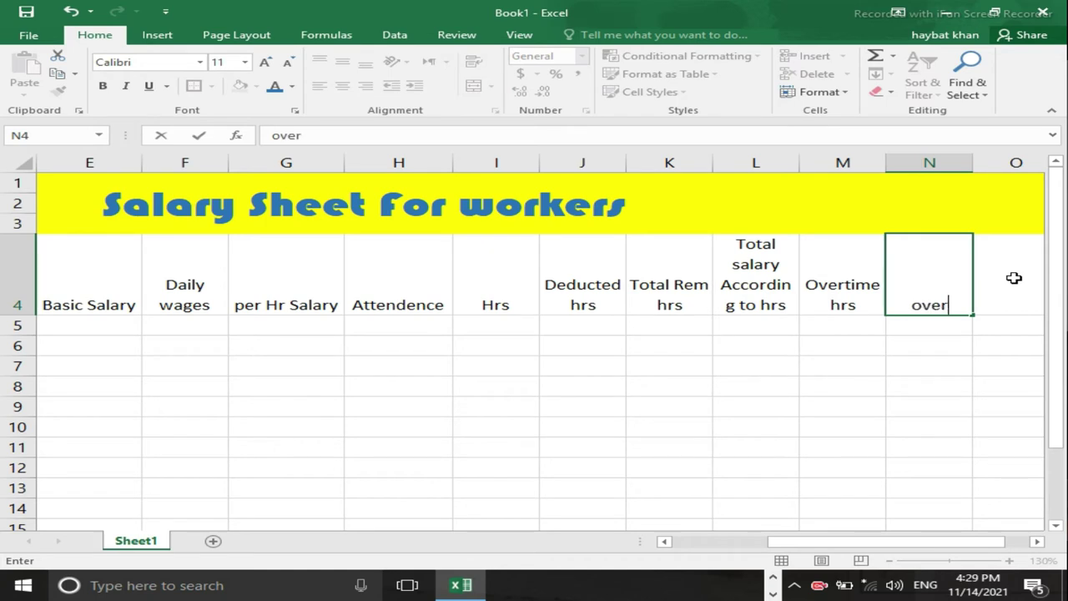
pyautogui.press('BackSpace')
pyautogui.press('BackSpace')
pyautogui.press('BackSpace')
pyautogui.press('BackSpace')
pyautogui.write('P')
pyautogui.press('Home')
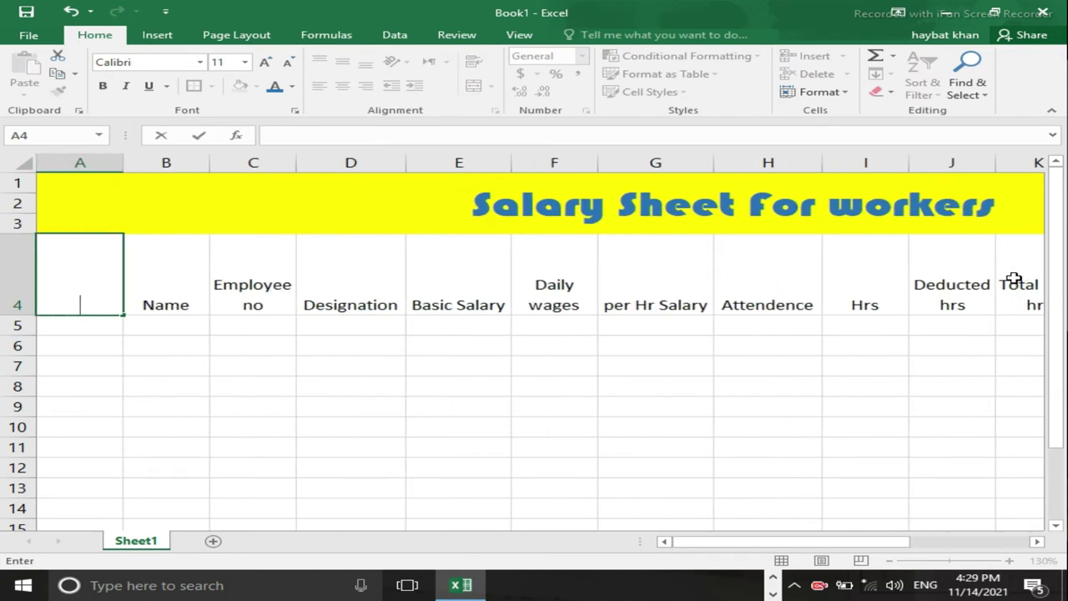
pyautogui.write('S no')
pyautogui.press('Right')
# Enter the header 'Overtime Payment' in N4, fixing the misspelling.
pyautogui.press('Right')
pyautogui.press('Right')
pyautogui.press('Right')
pyautogui.press('Right')
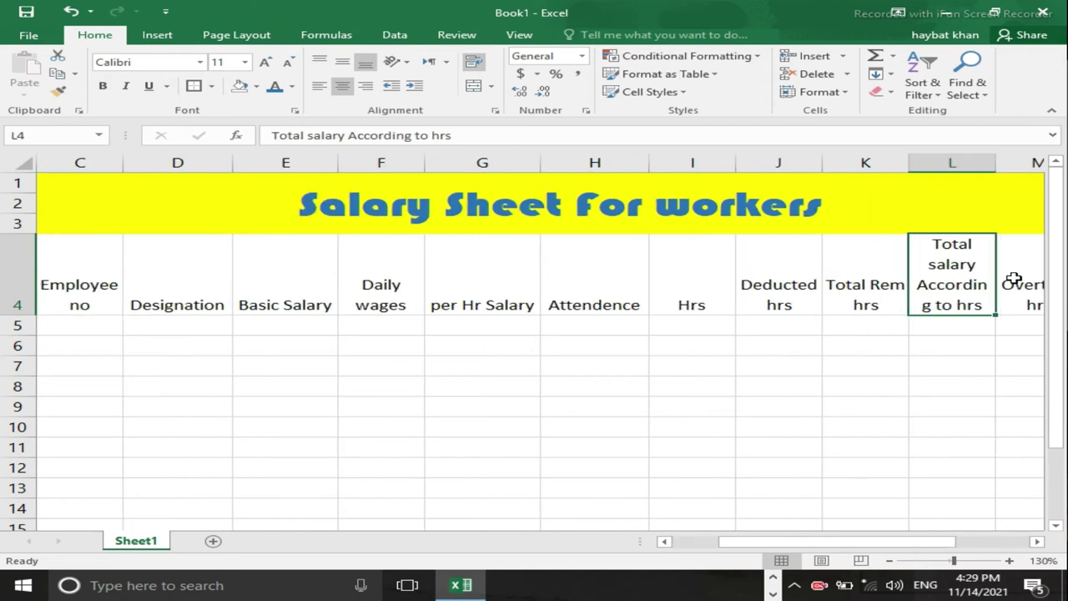
pyautogui.press('Right')
pyautogui.press('Right')
pyautogui.press('Right')
pyautogui.press('Left')
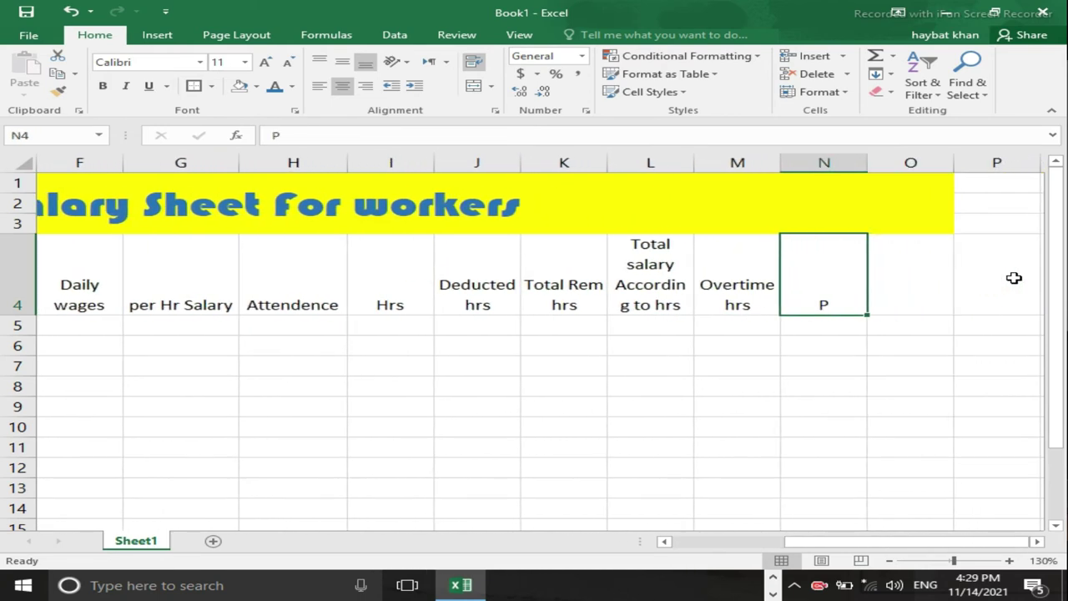
pyautogui.write('o')
pyautogui.press('BackSpace')
pyautogui.write('Overtime Paymnet')
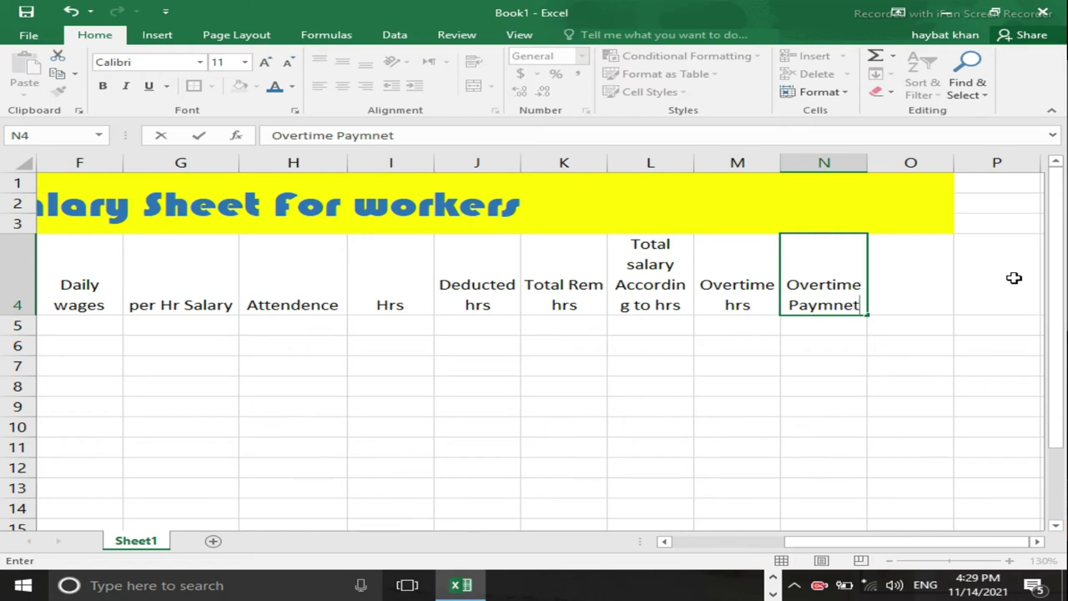
pyautogui.press('BackSpace')
pyautogui.press('BackSpace')
pyautogui.press('BackSpace')
pyautogui.write('ents')
pyautogui.press('BackSpace')
pyautogui.press('Tab')
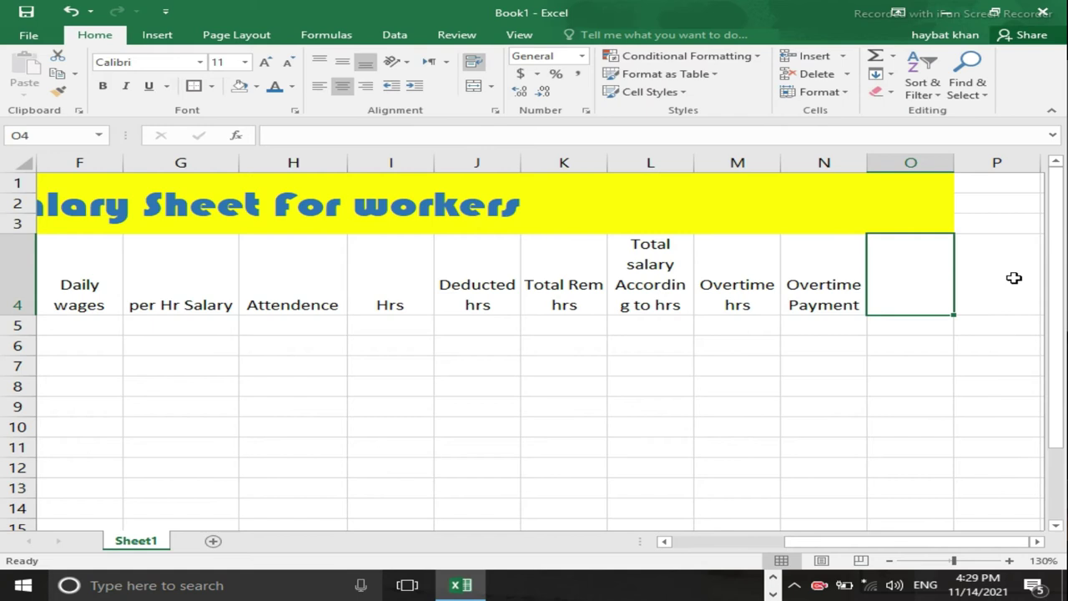
# Start typing the 'Gross' header in O4.
pyautogui.write('gr')
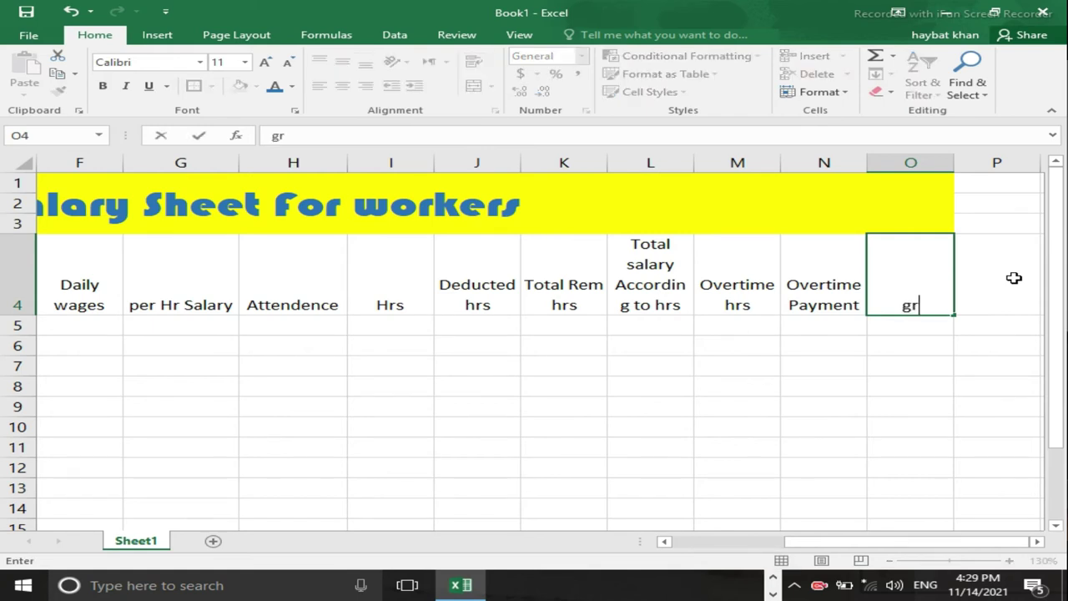
pyautogui.press('BackSpace')
pyautogui.press('BackSpace')
pyautogui.write('Grossd')
pyautogui.press('BackSpace')
# Finish 'Gross Salary' in O4 and enter 'Recieved Advance' in P4.
pyautogui.write('Salary')
pyautogui.click(1014, 278)
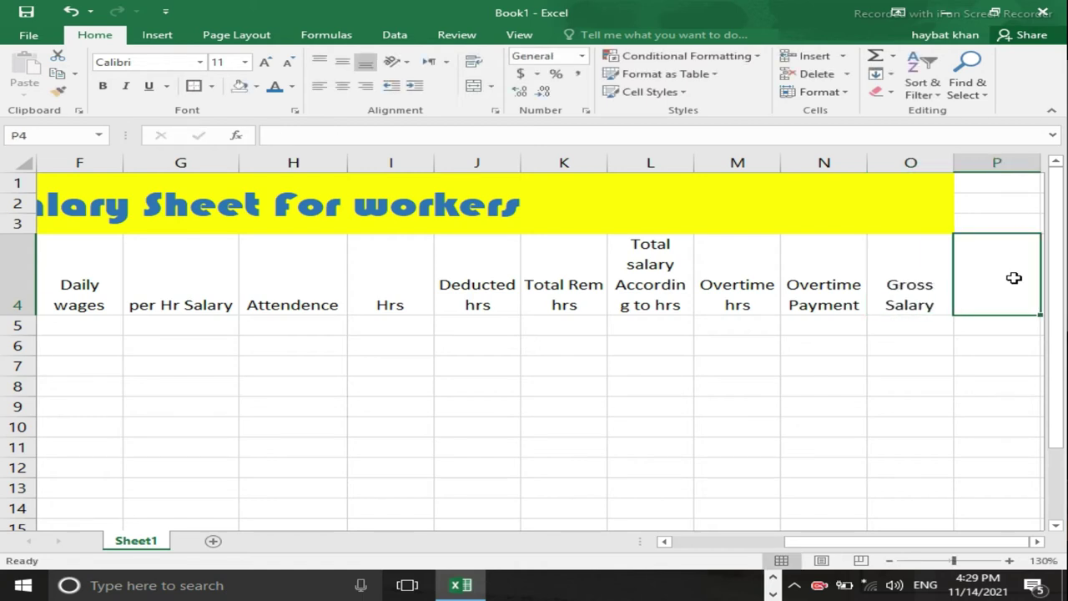
pyautogui.write('re')
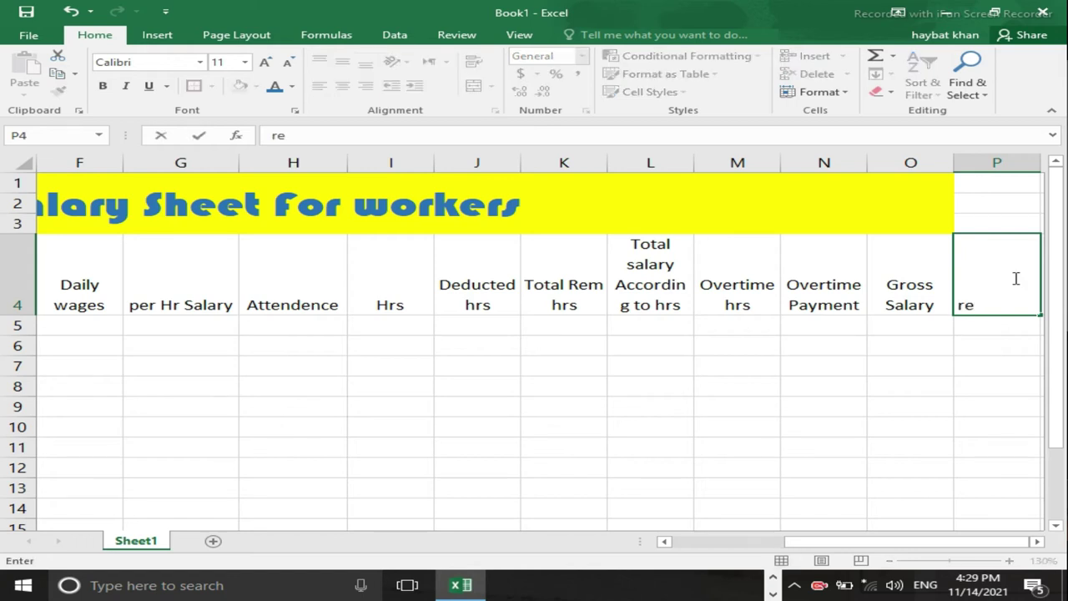
pyautogui.press('BackSpace')
pyautogui.press('BackSpace')
pyautogui.write('Rec')
pyautogui.write('ieved Advance')
pyautogui.press('Tab')
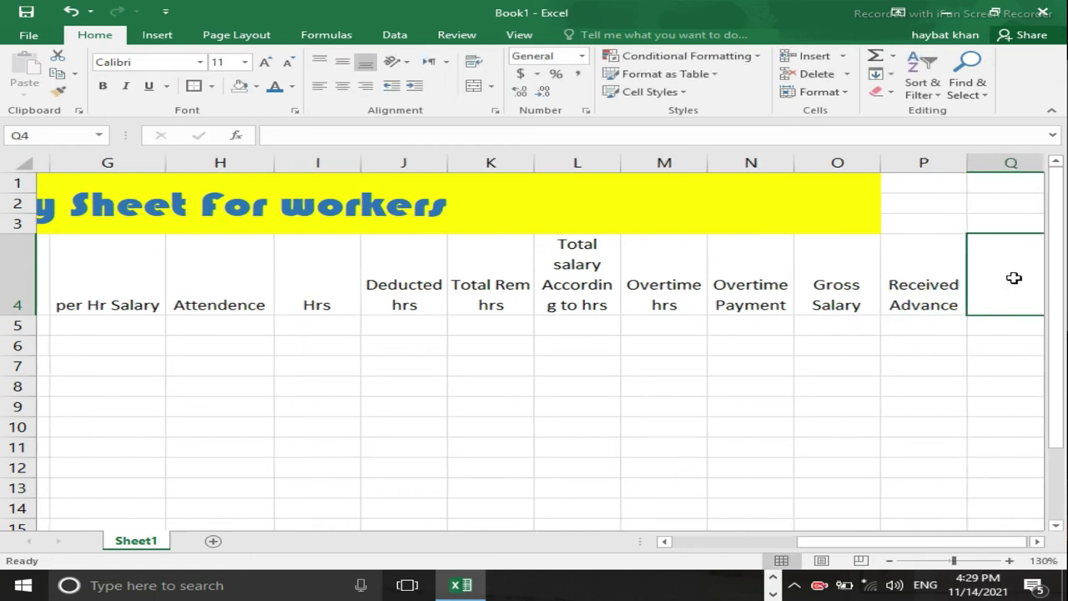
# Enter 'Deduced Advance' in Q4 and 'Net payment' in R4.
pyautogui.write('Deduced A')
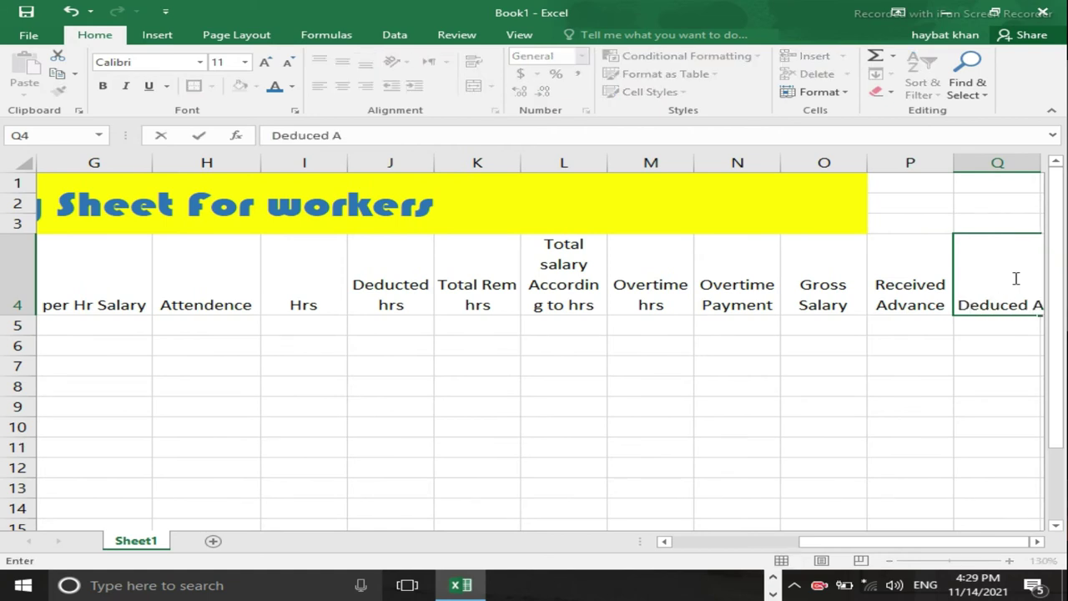
pyautogui.write('dvance')
pyautogui.press('Tab')
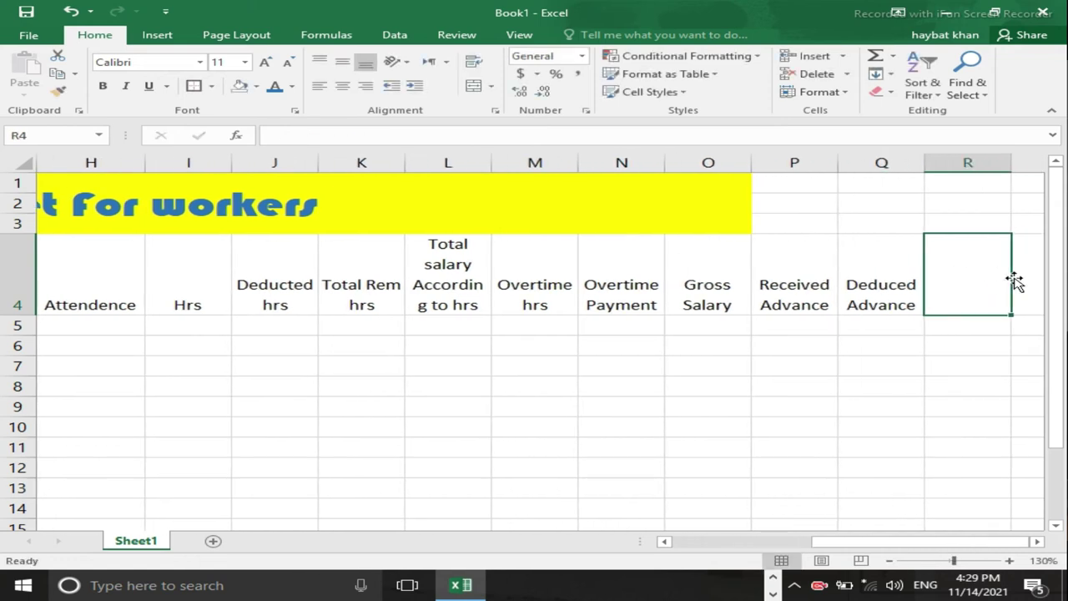
pyautogui.write('Net pa')
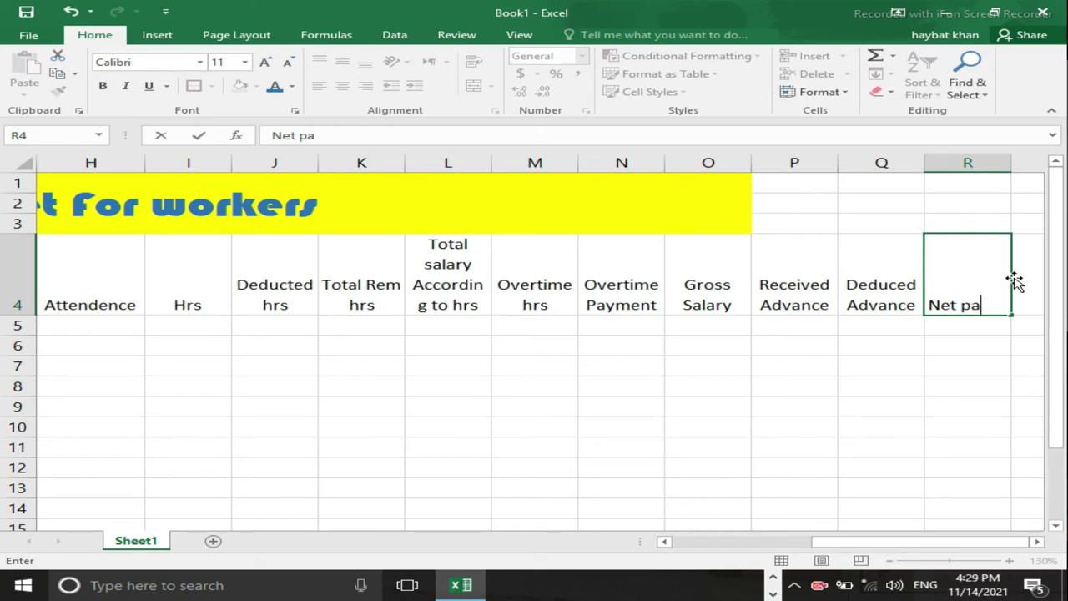
pyautogui.write('yment')
pyautogui.press('Return')
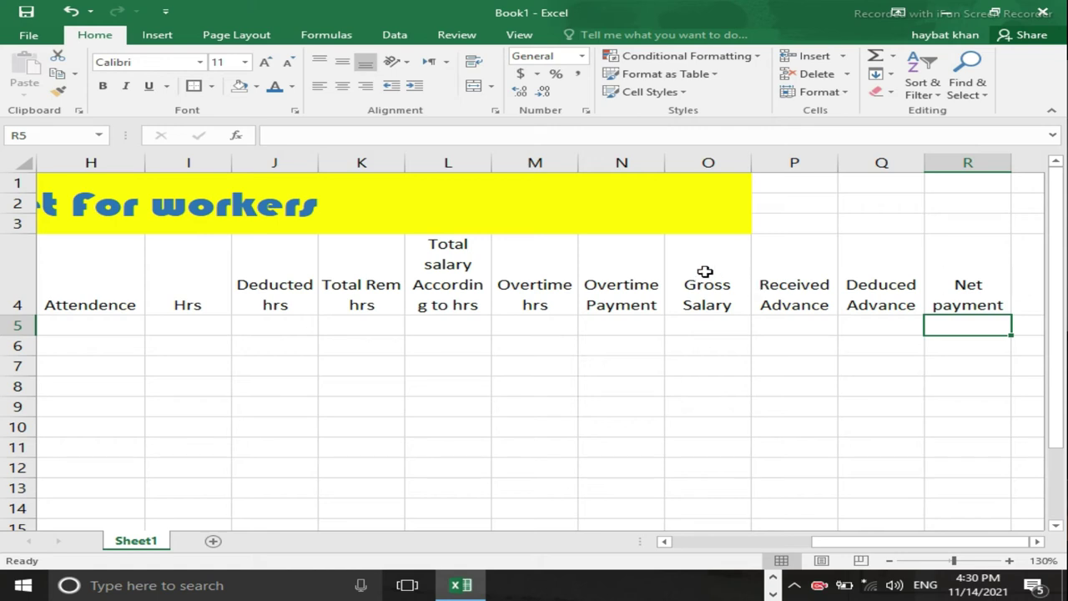
# Zoom the sheet out to 110%.
pyautogui.click(889, 561)
pyautogui.click(889, 561)
pyautogui.moveTo(858, 543); pyautogui.dragTo(951, 538)
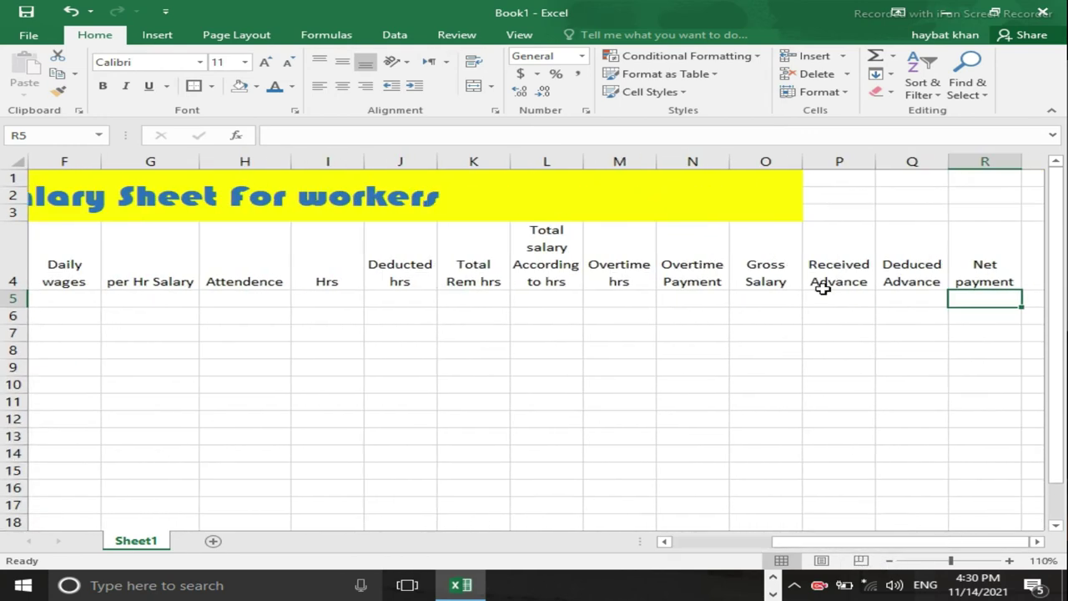
# Re-merge and centre the title across A1:R3, spanning through column R.
pyautogui.moveTo(754, 205); pyautogui.dragTo(960, 199)
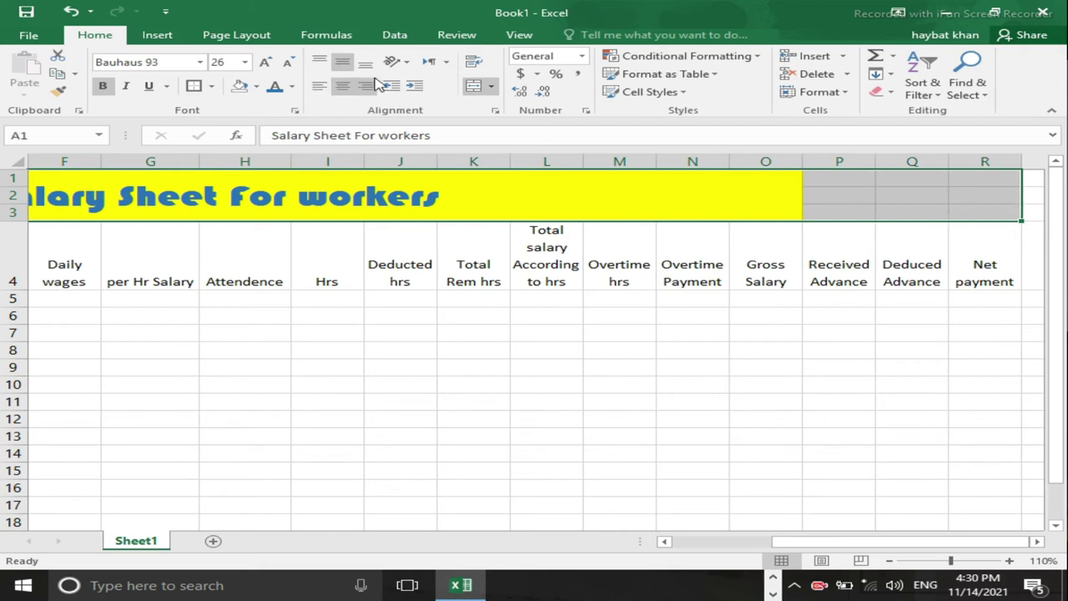
pyautogui.click(481, 87)
pyautogui.click(480, 87)
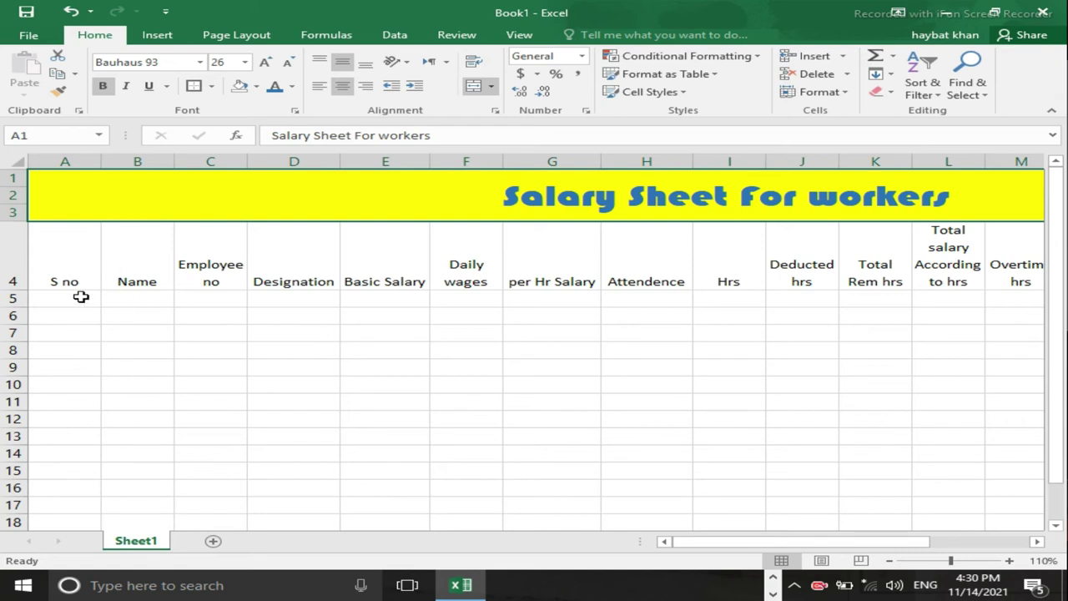
pyautogui.click(131, 297)
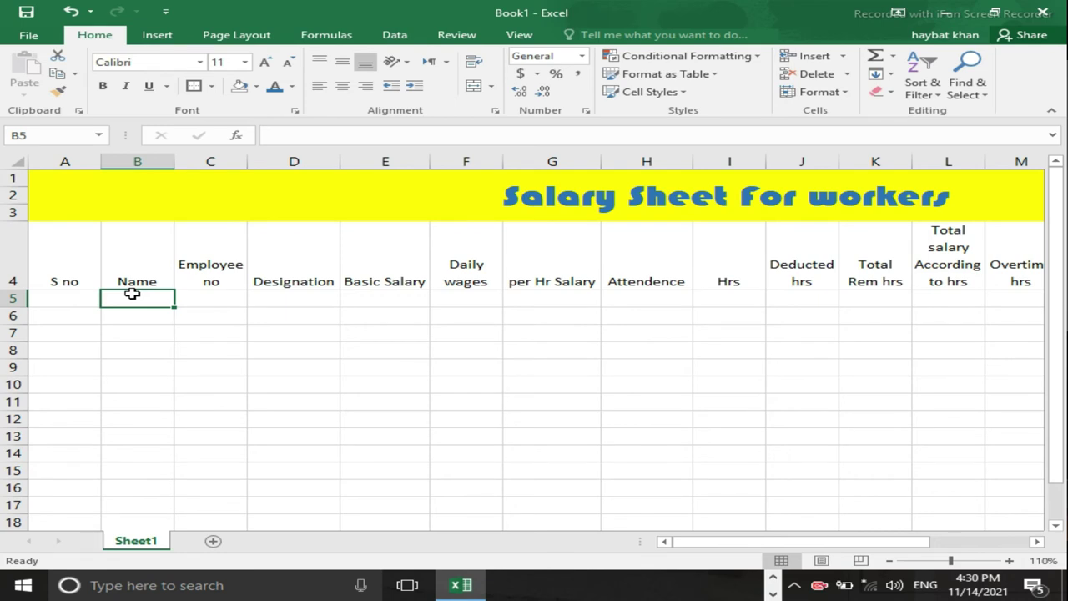
# Enter the first employee's name in B5 and their employee number in C5.
pyautogui.write('ali')
pyautogui.press('BackSpace')
pyautogui.press('BackSpace')
pyautogui.press('BackSpace')
pyautogui.write('Ali')
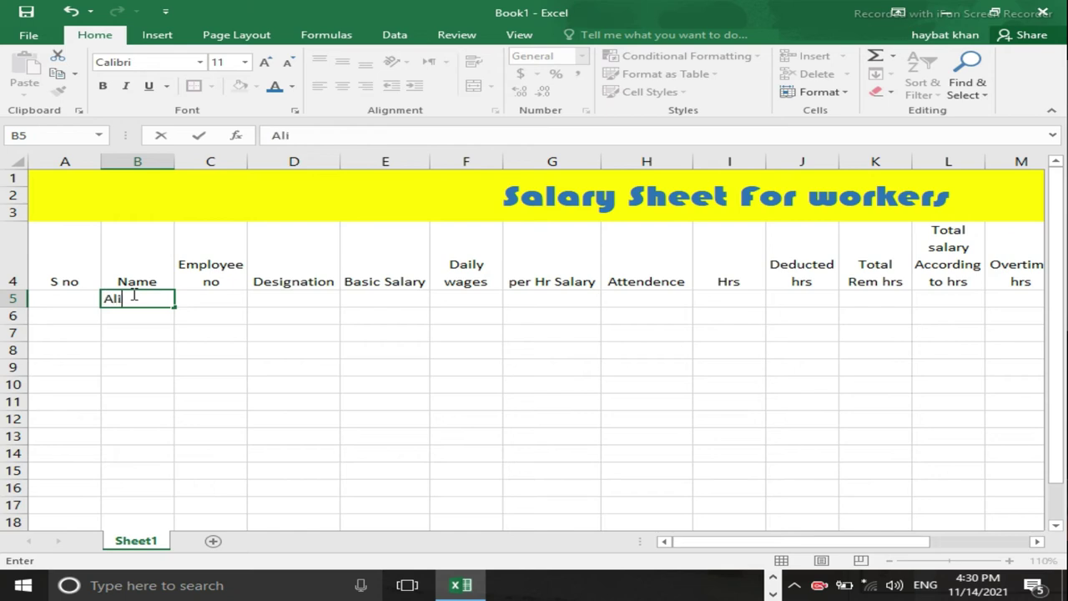
pyautogui.press('Tab')
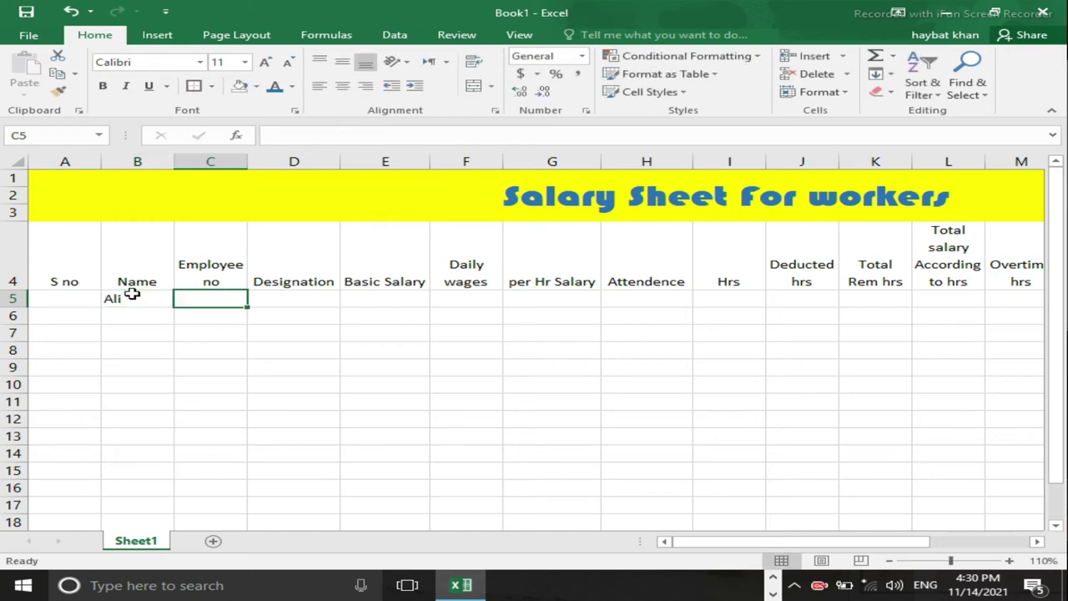
pyautogui.write('2233459')
pyautogui.press('Tab')
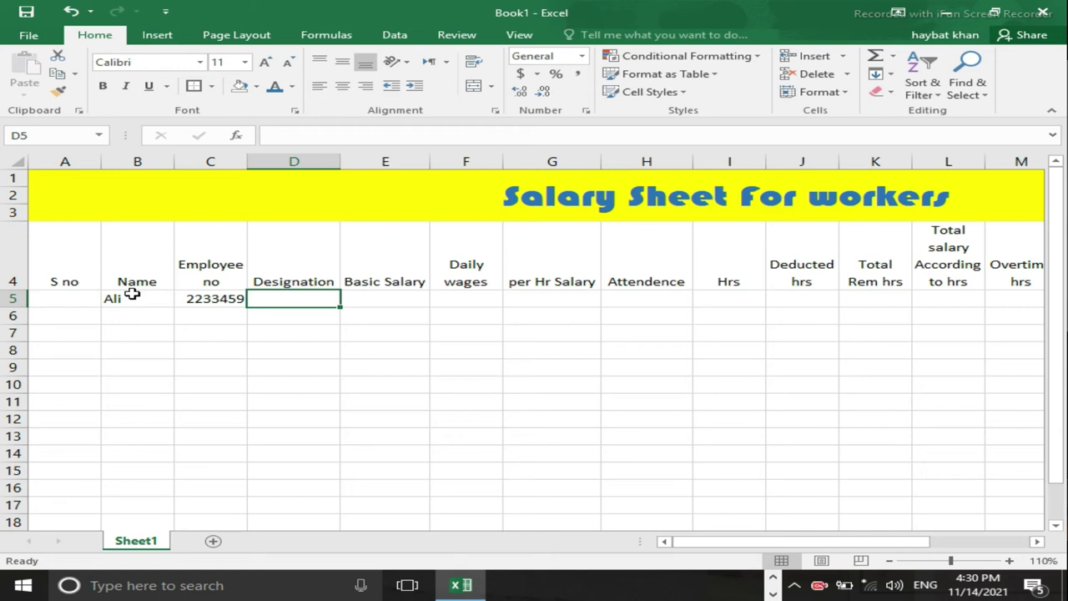
# Enter the designation 'Admin Manager' in D5, capitalising Manager.
pyautogui.write('Ad')
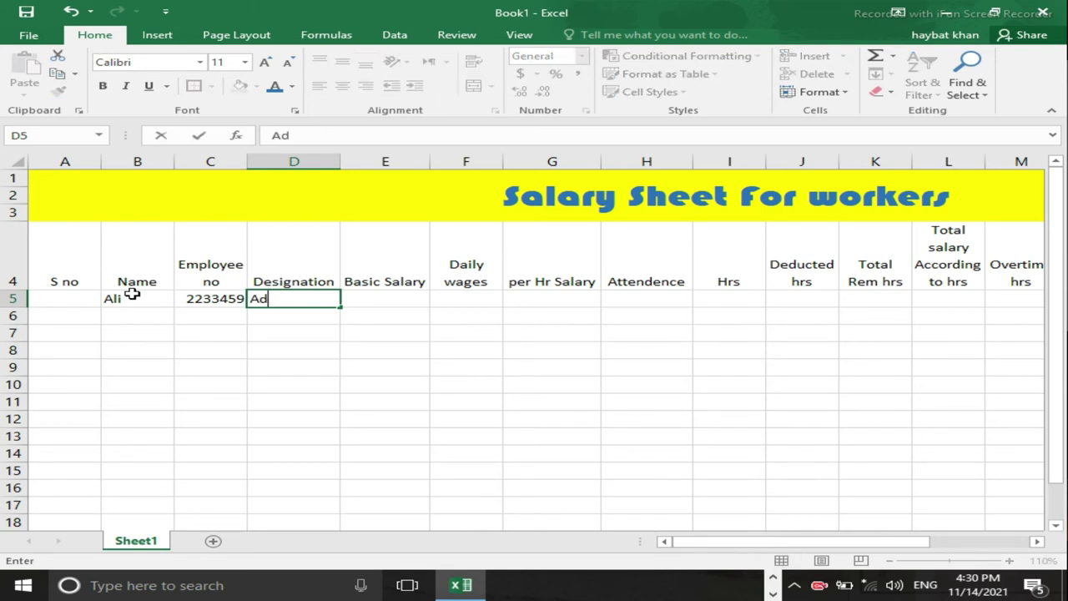
pyautogui.write('min manager')
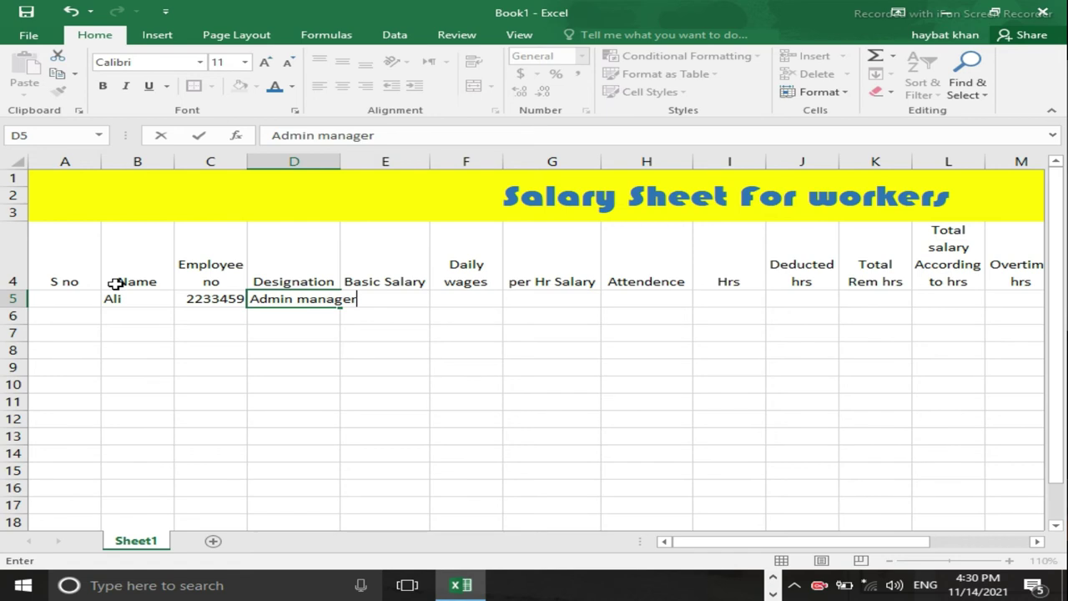
pyautogui.press('Tab')
pyautogui.press('Left')
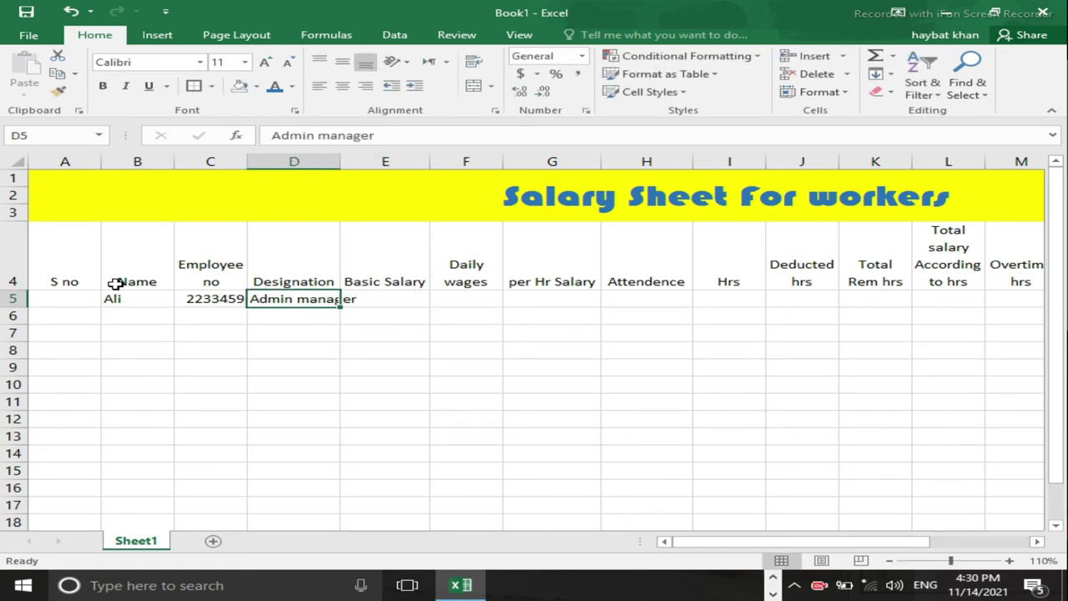
pyautogui.press('F2')
pyautogui.press('Left')
pyautogui.press('Left')
pyautogui.press('Left')
pyautogui.press('Left')
pyautogui.press('Left')
pyautogui.press('Left')
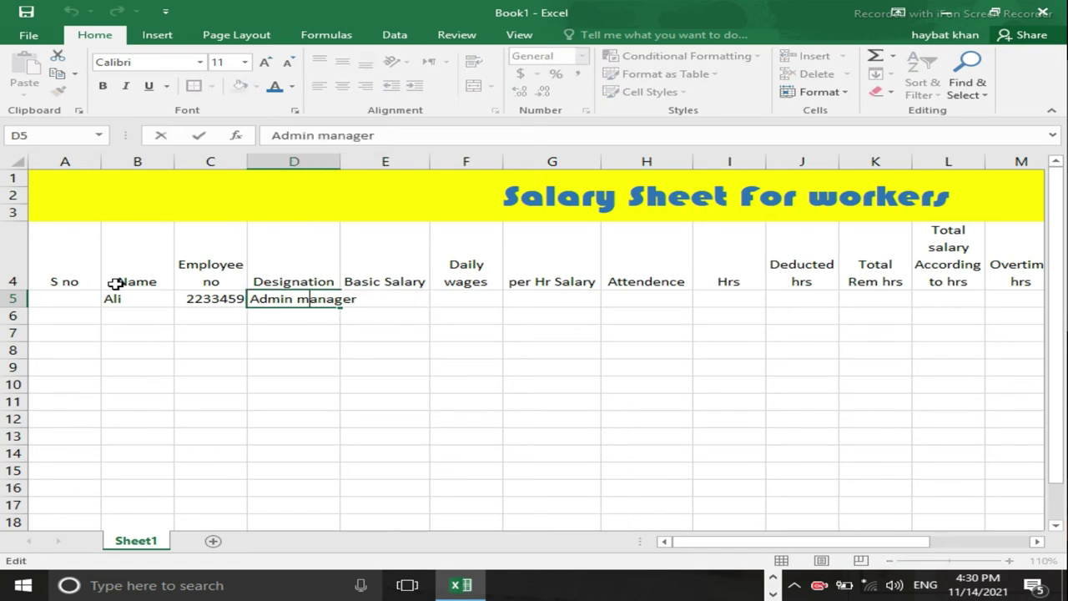
pyautogui.press('BackSpace')
pyautogui.write('M')
pyautogui.press('Right')
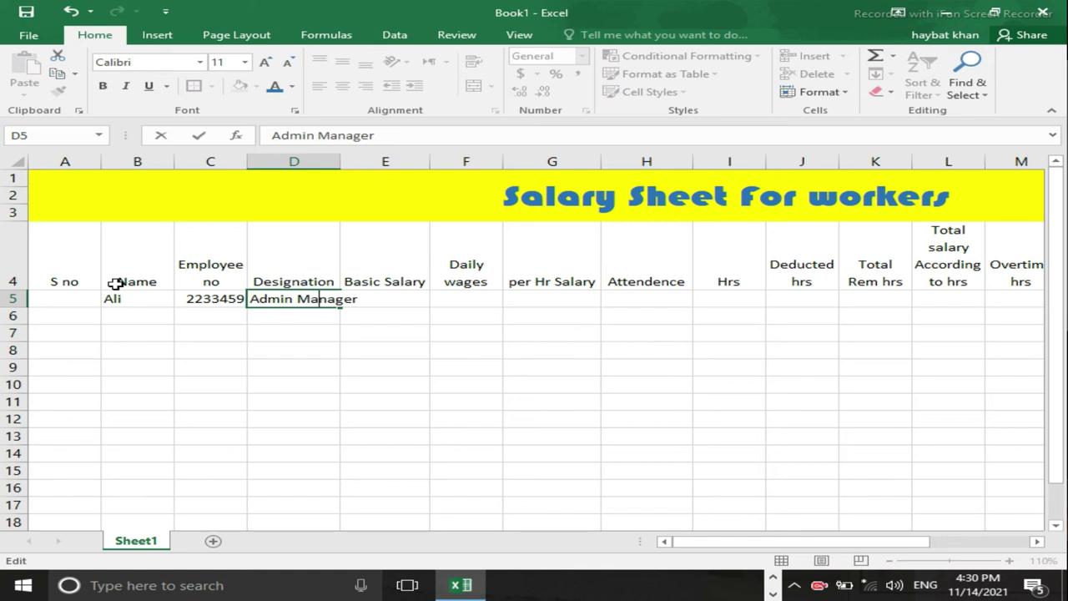
pyautogui.press('Right')
pyautogui.press('Right')
pyautogui.press('Return')
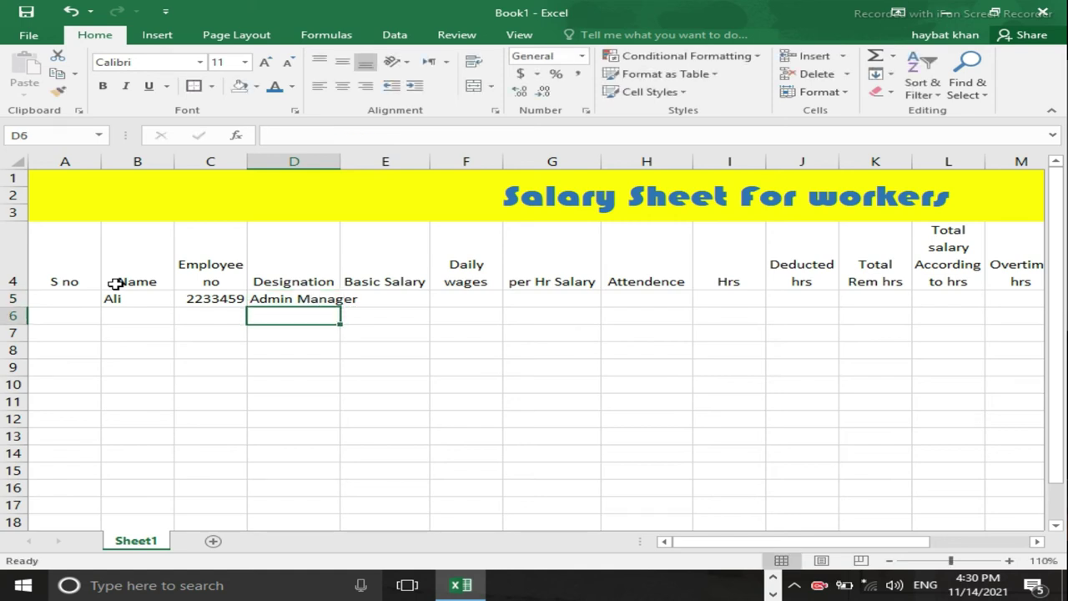
pyautogui.press('Up')
pyautogui.press('Right')
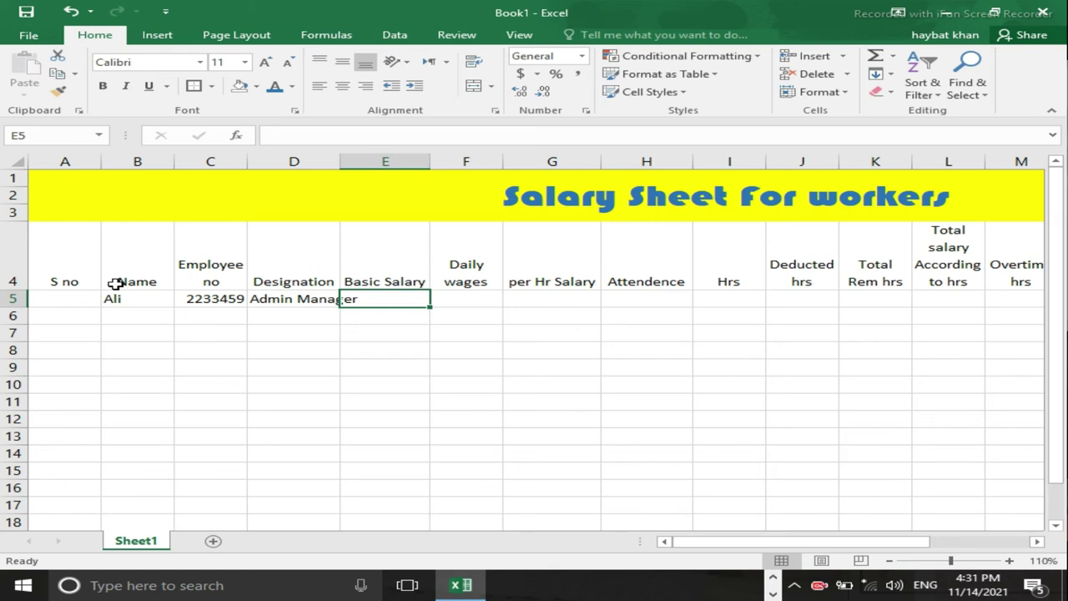
# Enter 45000 as the basic salary in E5 and begin a formula in F5.
pyautogui.write('45000')
pyautogui.press('Tab')
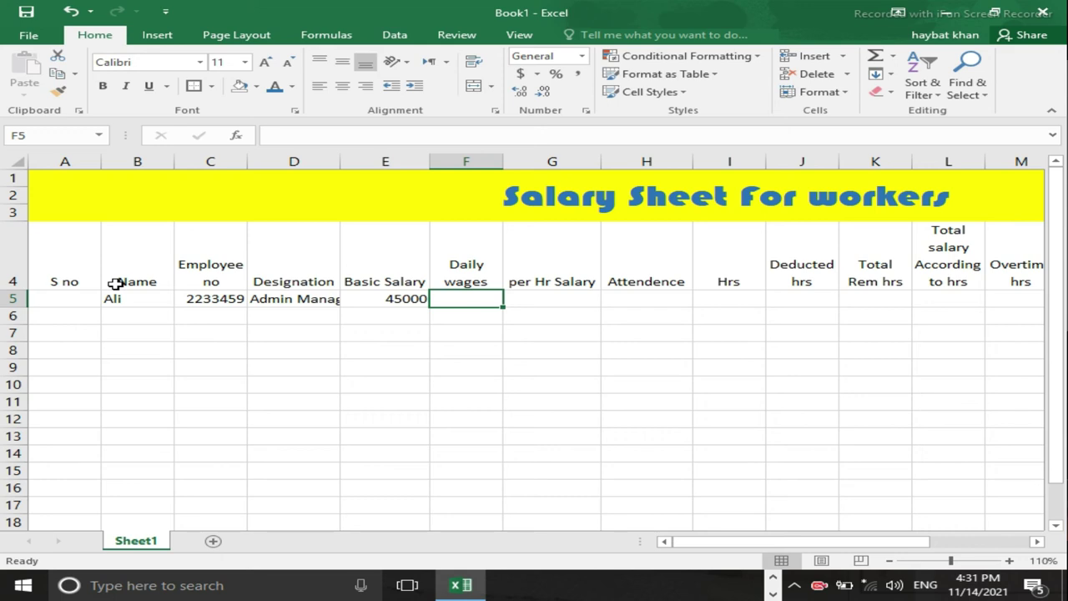
pyautogui.write('=')
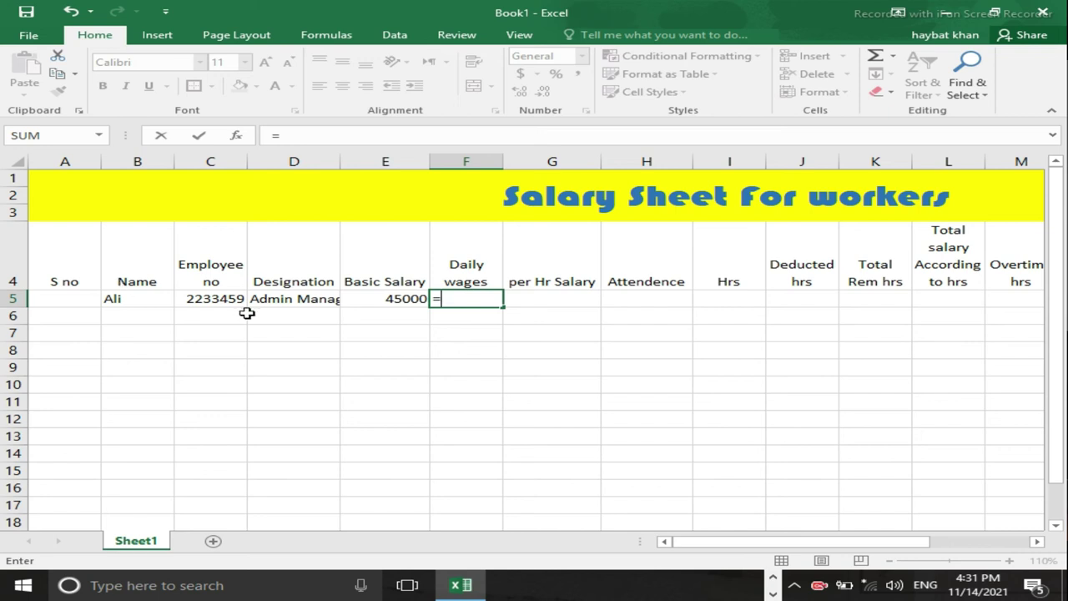
# Cancel the unfinished formula and zoom the sheet in to 170%.
pyautogui.press('Escape')
pyautogui.click(1007, 561)
pyautogui.click(1008, 560)
pyautogui.click(1008, 561)
pyautogui.click(1008, 561)
pyautogui.click(1008, 561)
pyautogui.click(1008, 561)
pyautogui.moveTo(872, 542); pyautogui.dragTo(831, 548)
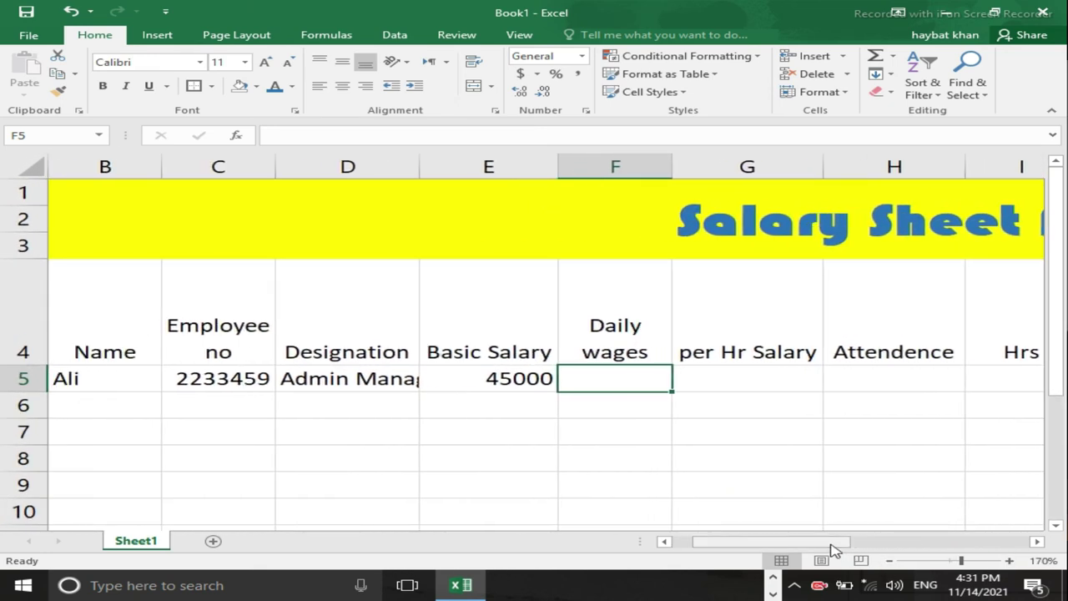
# Enter the daily wages formula =E5/30 in F5.
pyautogui.write('=')
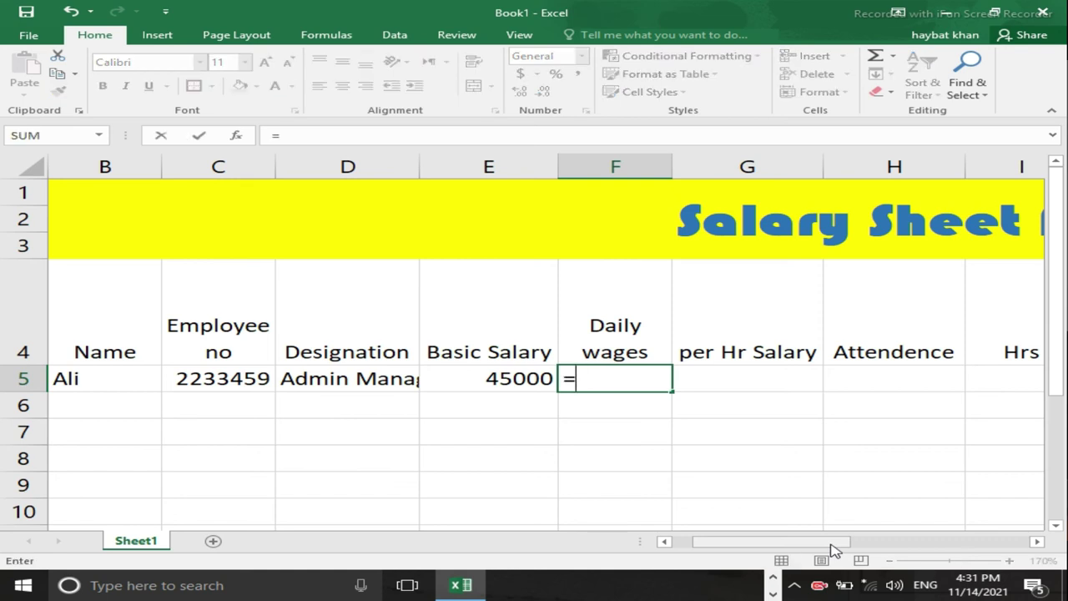
pyautogui.press('Left')
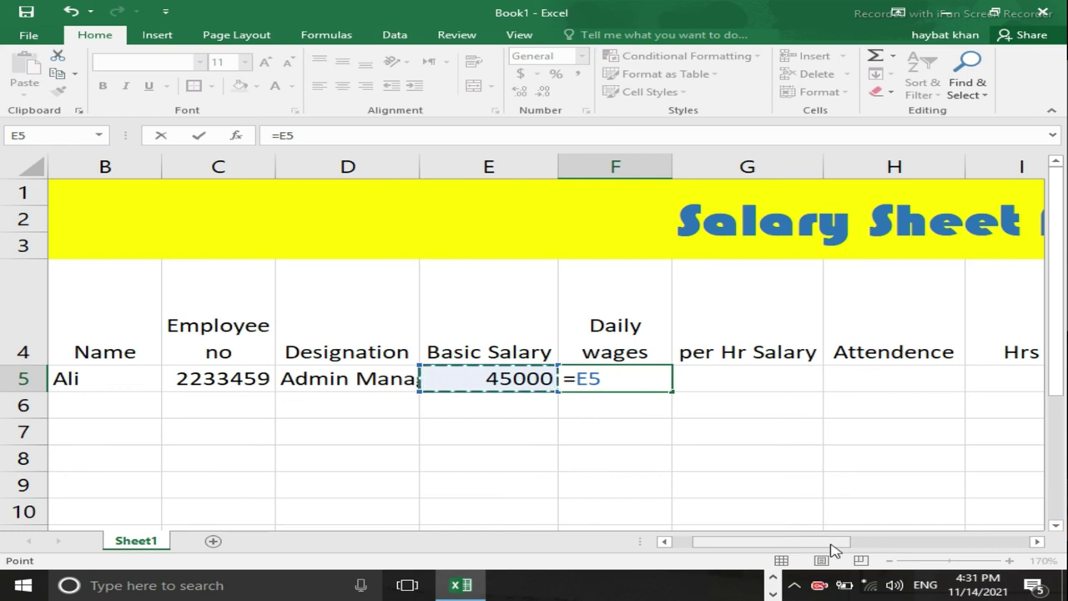
pyautogui.write('/')
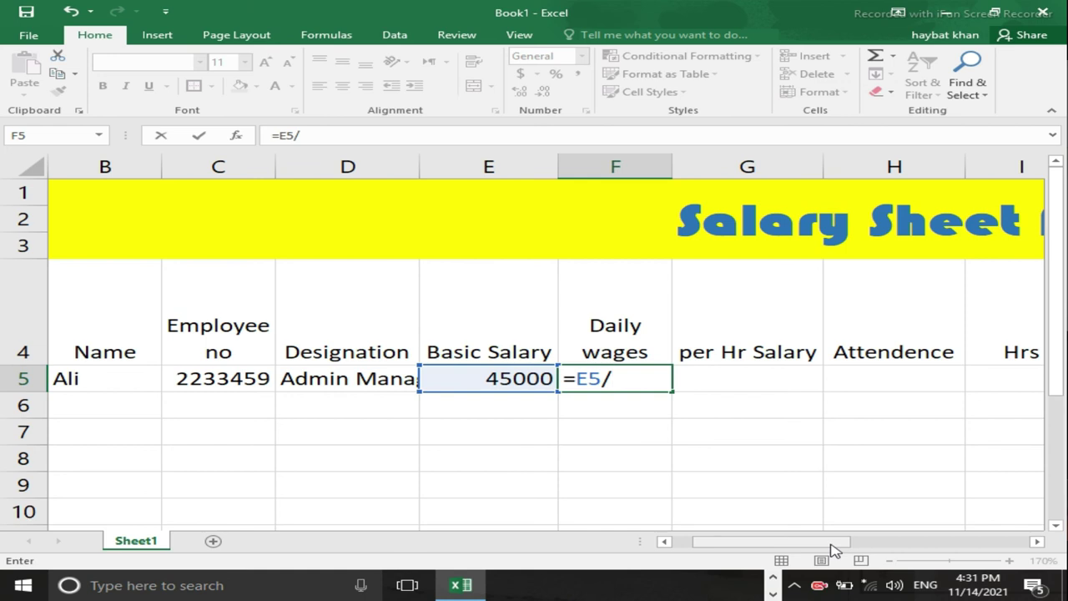
pyautogui.write('30')
pyautogui.press('Return')
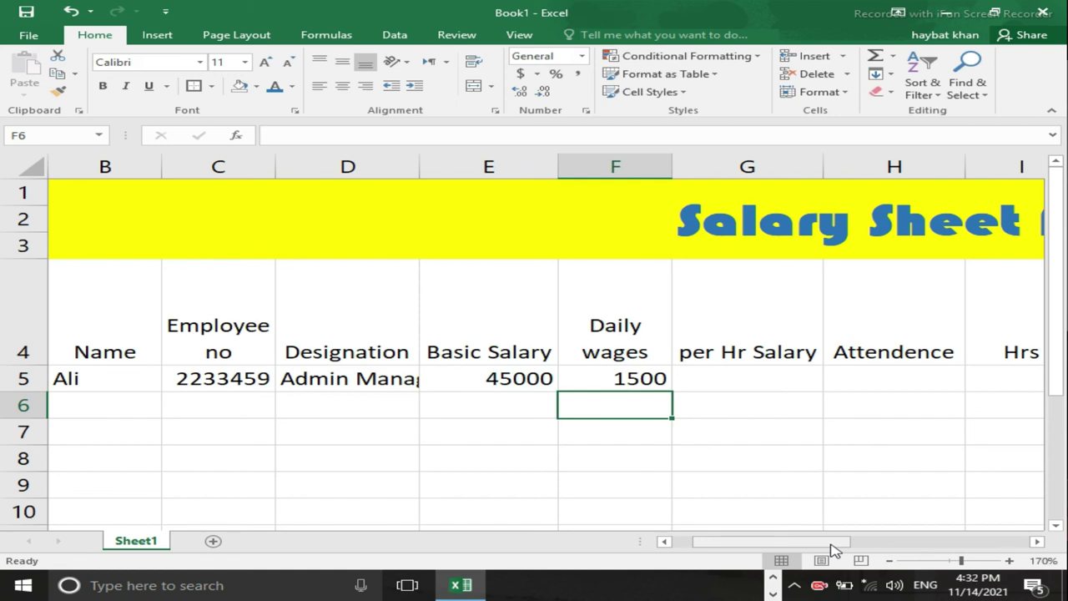
pyautogui.press('Up')
# Capitalise the G4 header so it reads 'Per Hr Salary'.
pyautogui.press('Right')
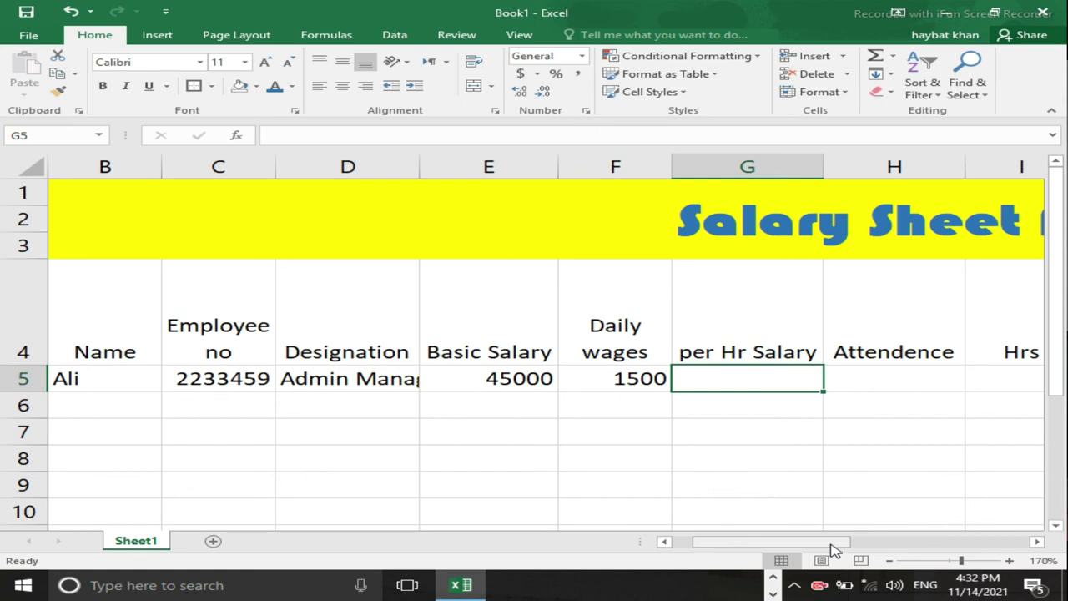
pyautogui.press('Up')
pyautogui.press('F2')
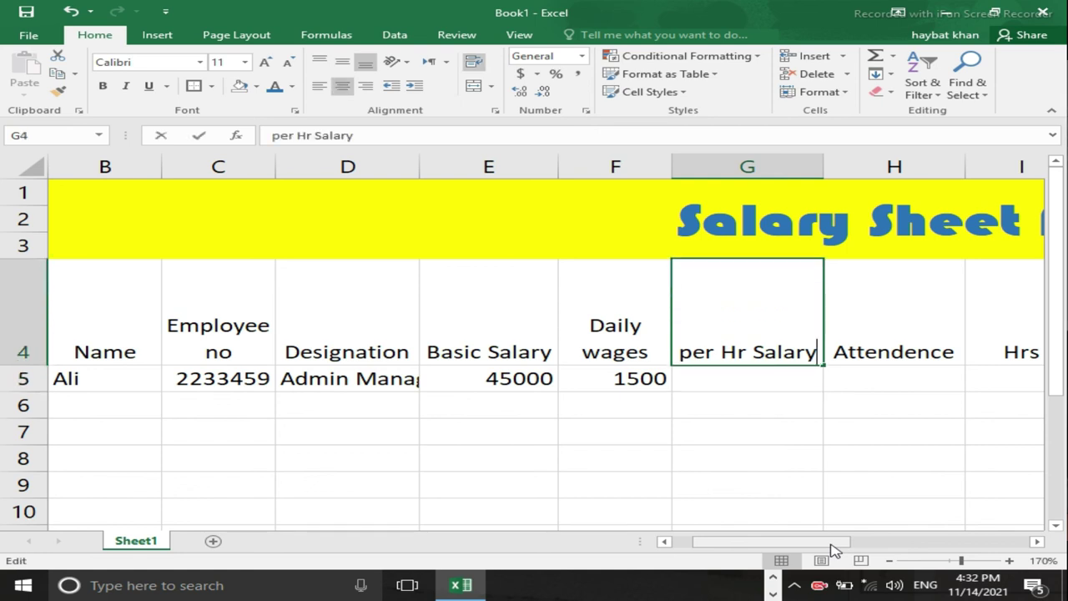
pyautogui.press('Left')
pyautogui.press('Left')
pyautogui.press('Left')
pyautogui.press('Left')
pyautogui.press('Left')
pyautogui.press('Left')
pyautogui.press('Left')
pyautogui.press('Left')
pyautogui.press('Left')
pyautogui.press('Left')
pyautogui.press('Left')
pyautogui.press('Left')
pyautogui.press('BackSpace')
pyautogui.write('P')
pyautogui.press('Return')
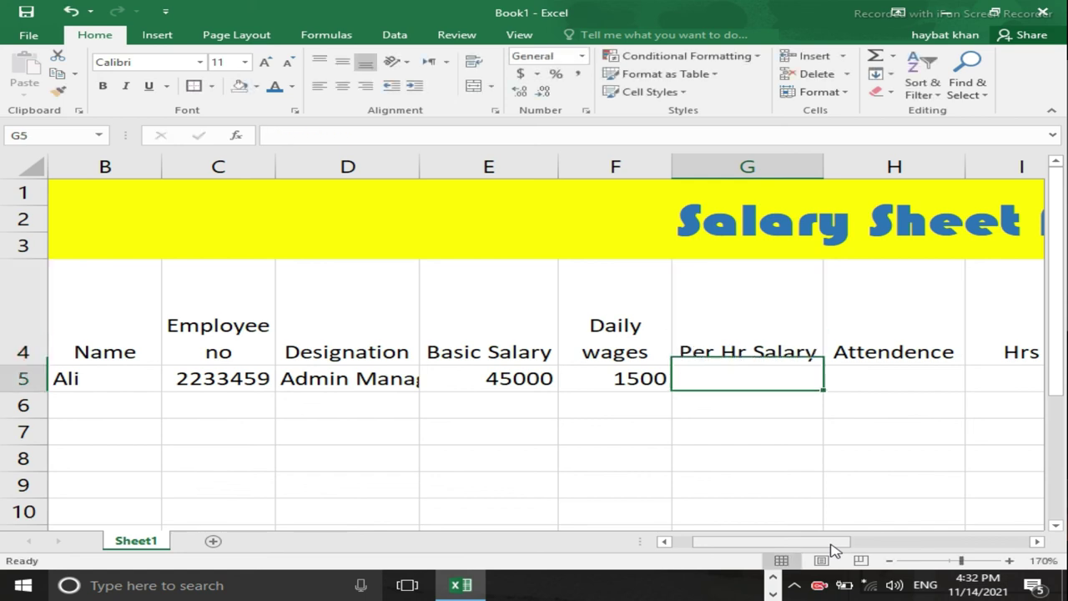
# Enter =F5/8 in G5 to get the per-hour salary of 187.5.
pyautogui.write('=')
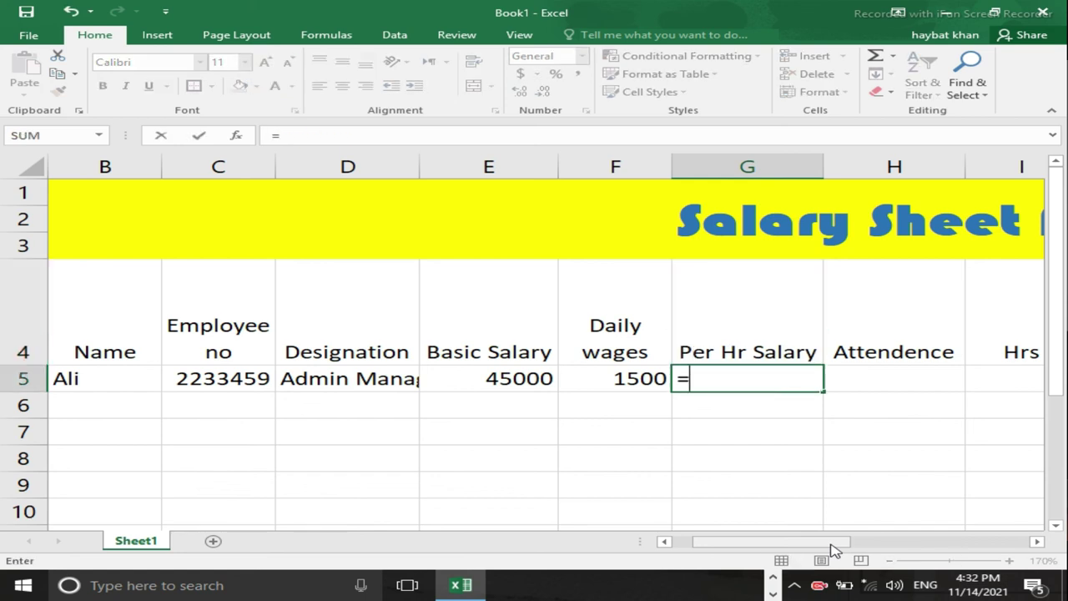
pyautogui.press('Left')
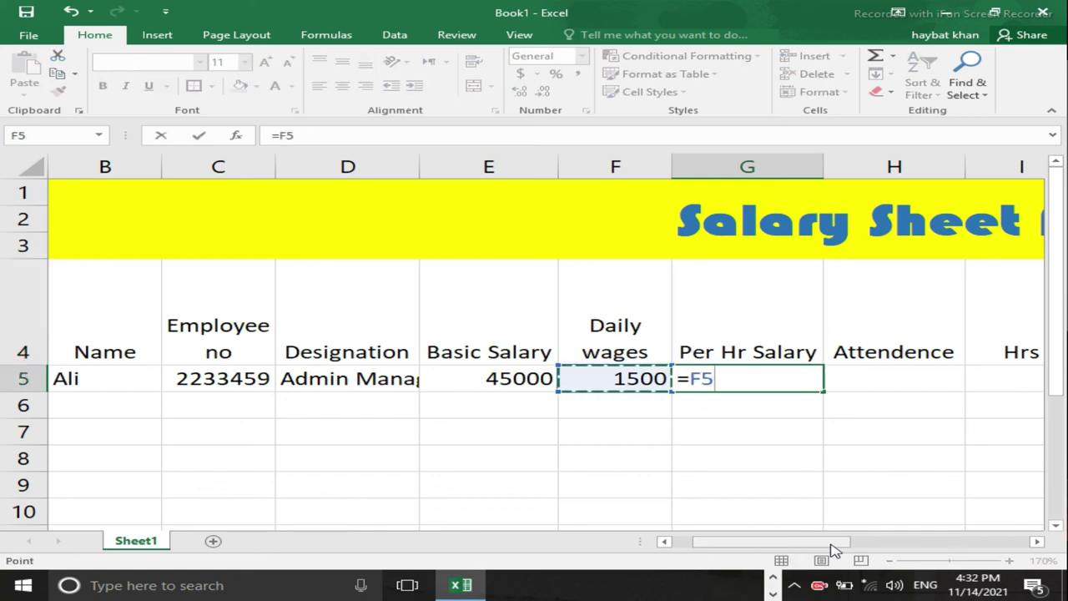
pyautogui.write('/')
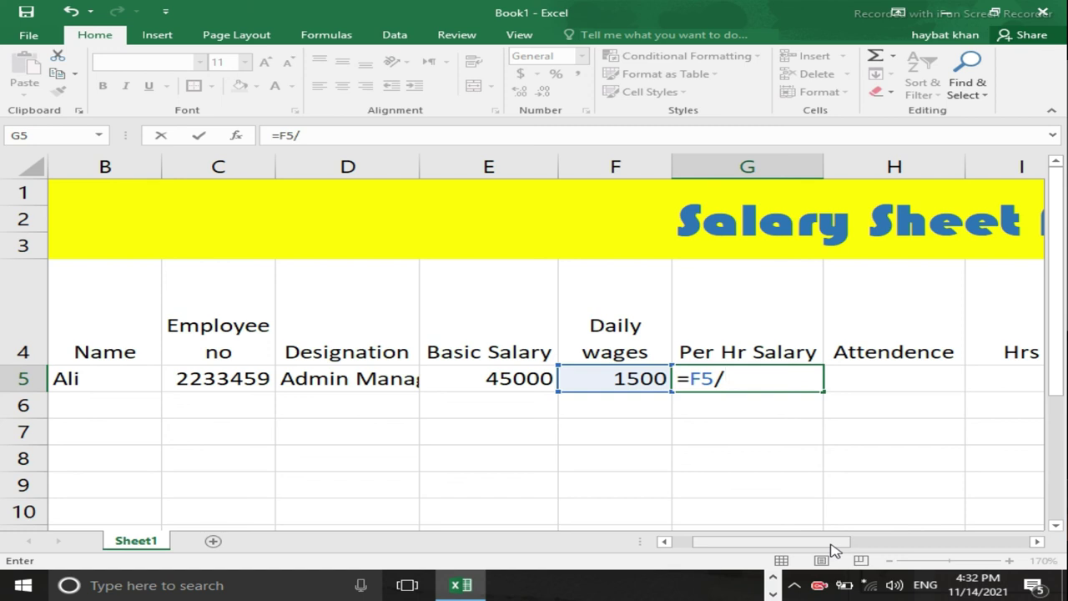
pyautogui.write('8')
pyautogui.press('Return')
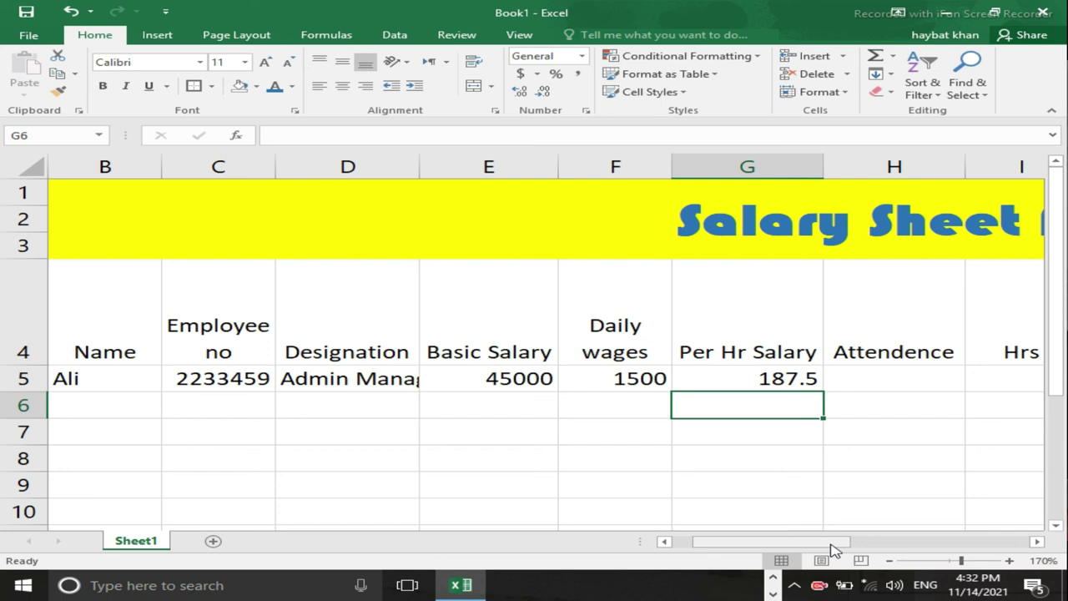
pyautogui.press('Up')
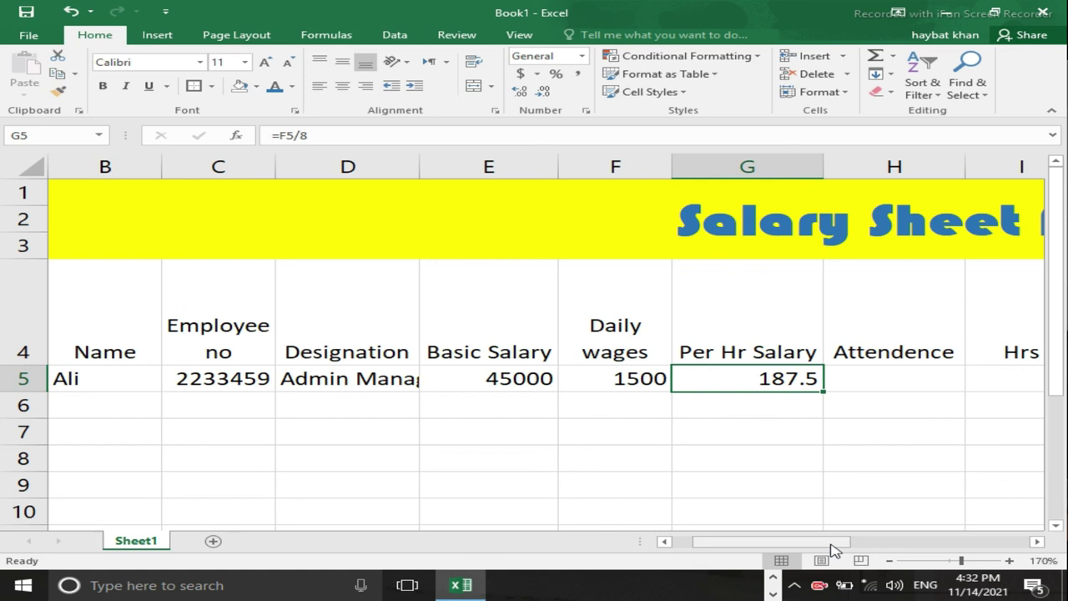
pyautogui.press('Right')
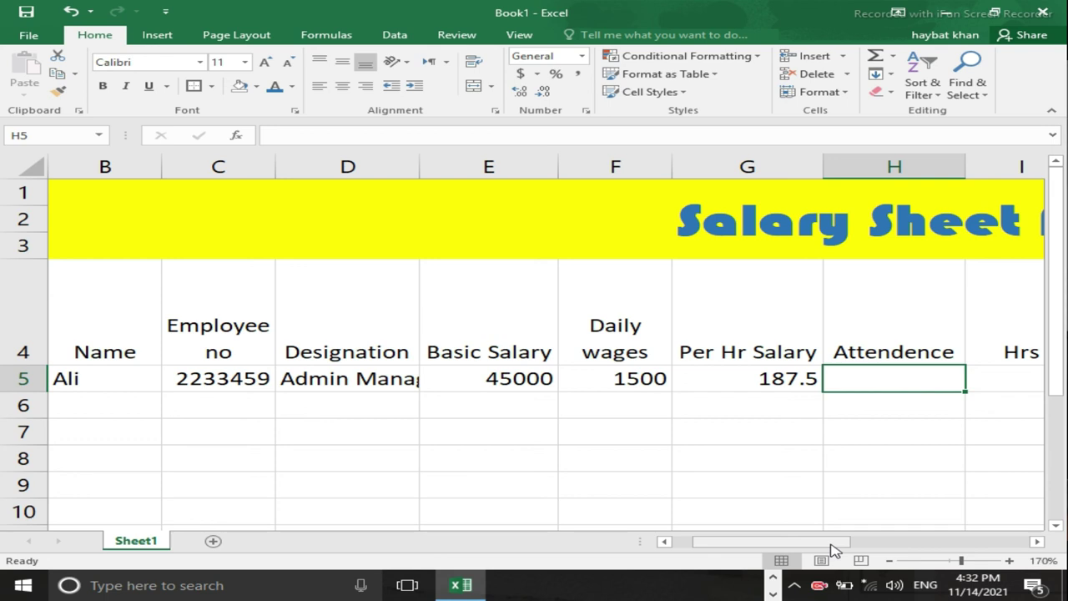
# Enter attendance 30 in H5 and =H5*8 in I5, giving 240 hours.
pyautogui.write('30')
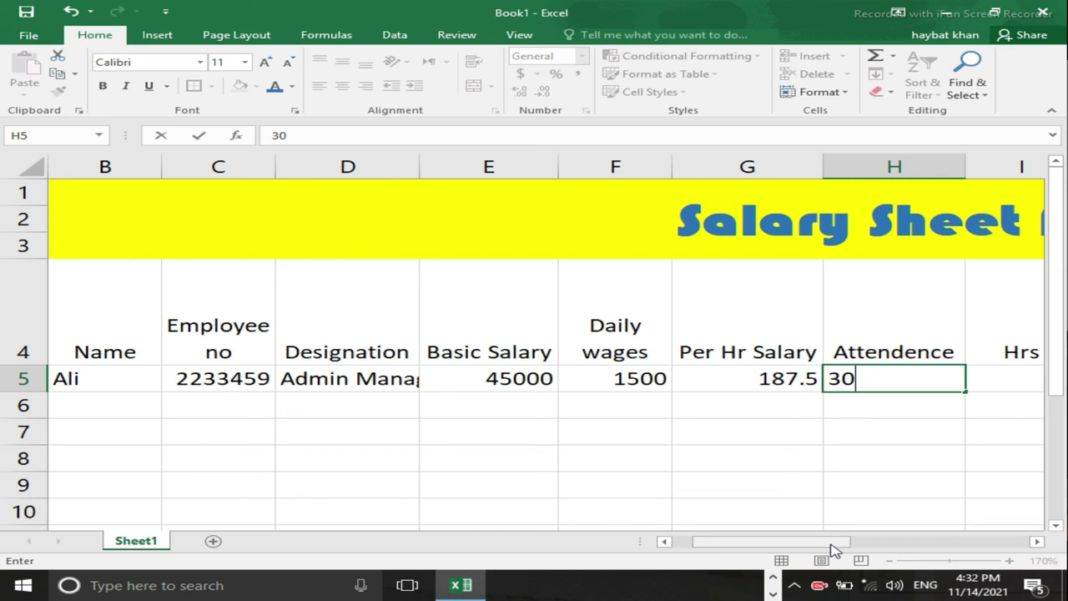
pyautogui.press('Tab')
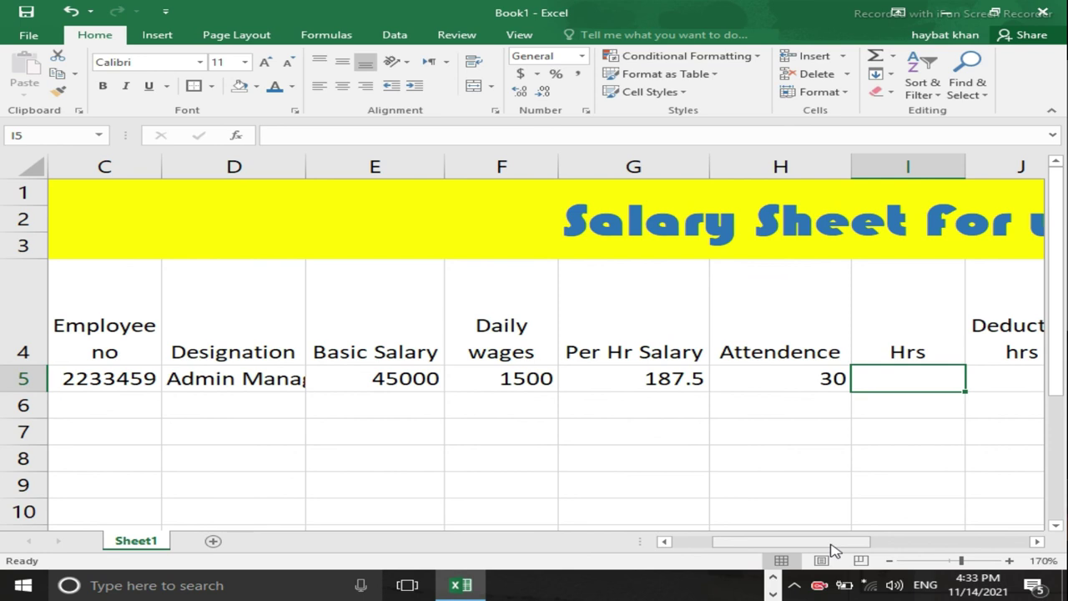
pyautogui.write('=')
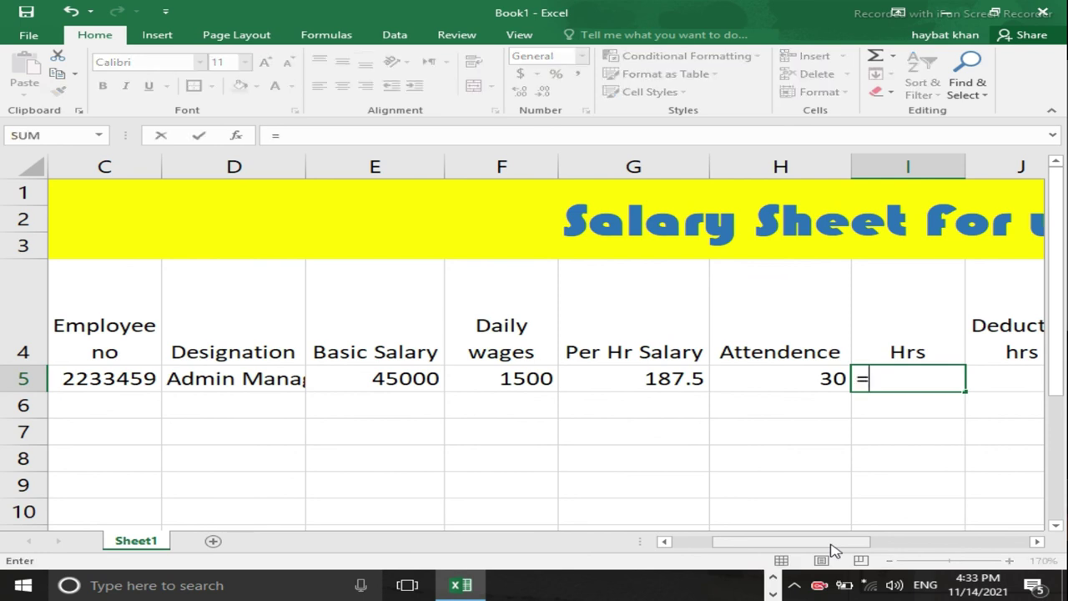
pyautogui.press('Left')
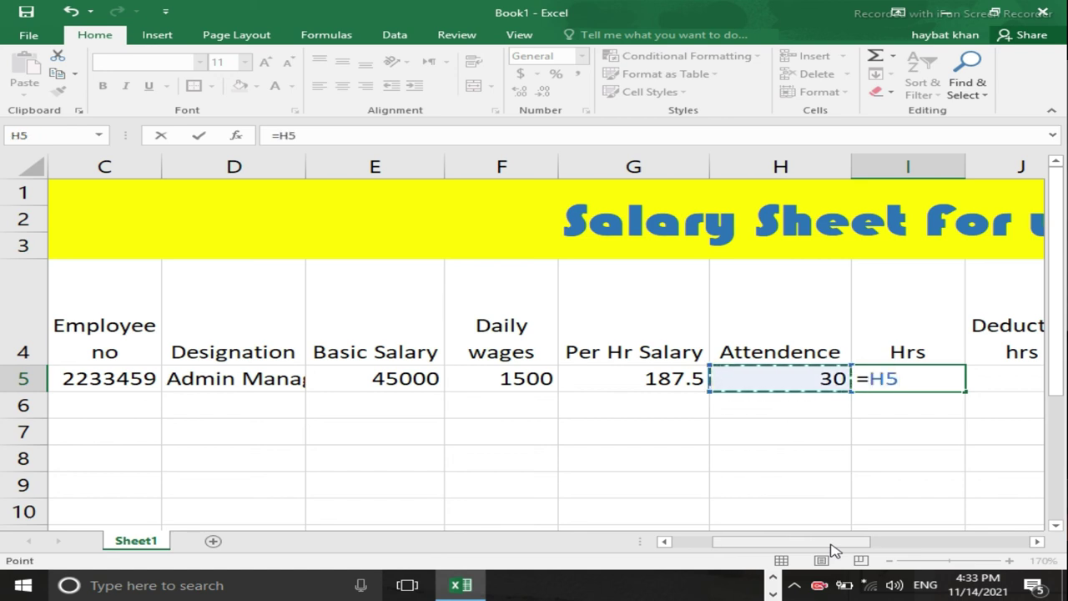
pyautogui.write('*8')
pyautogui.press('Return')
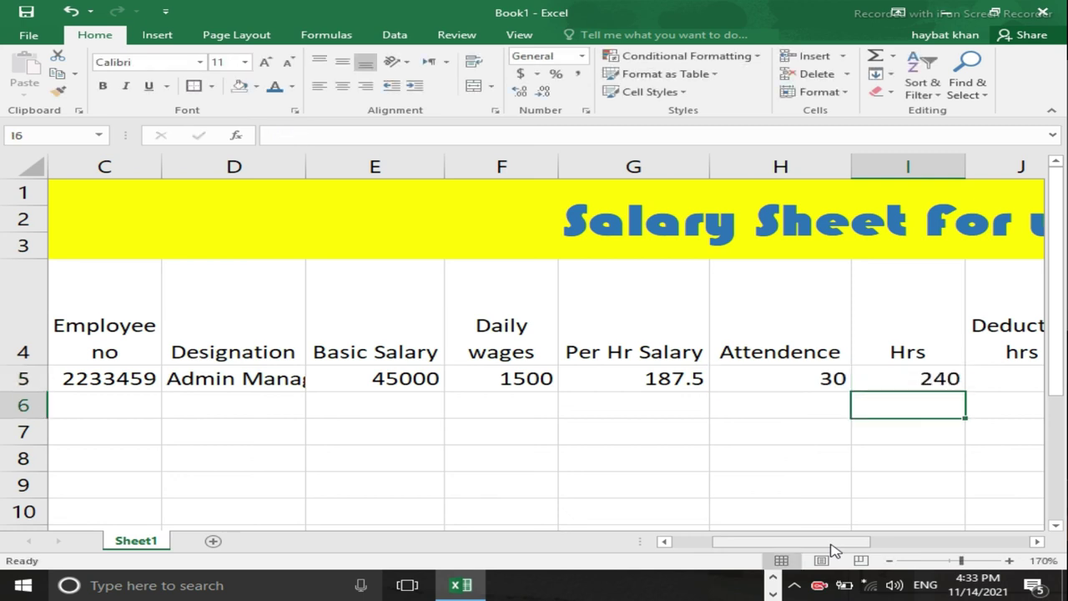
pyautogui.press('Up')
pyautogui.press('Right')
pyautogui.press('Right')
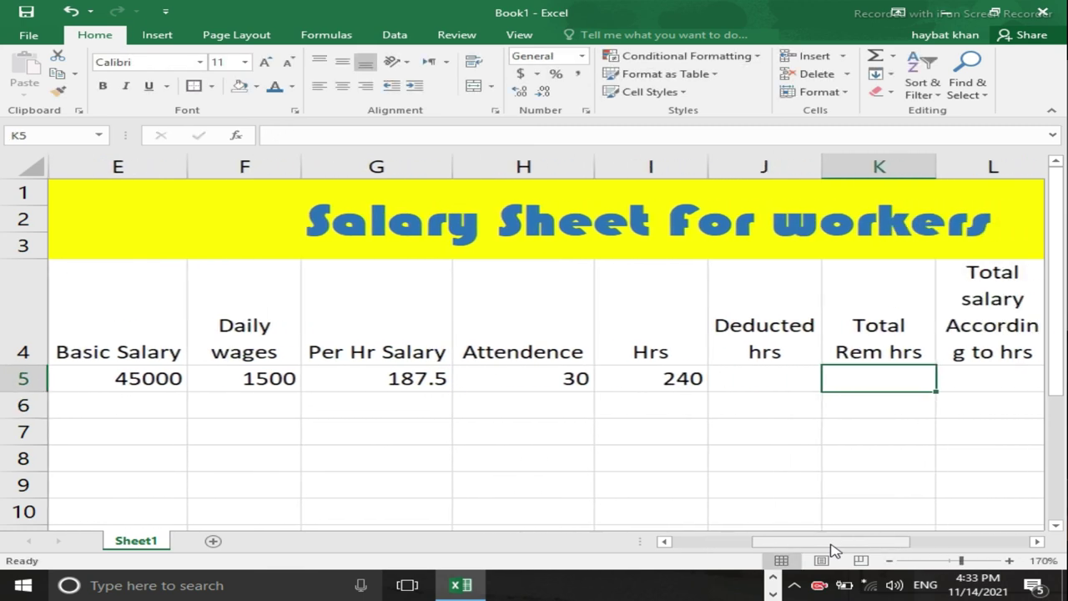
pyautogui.press('Left')
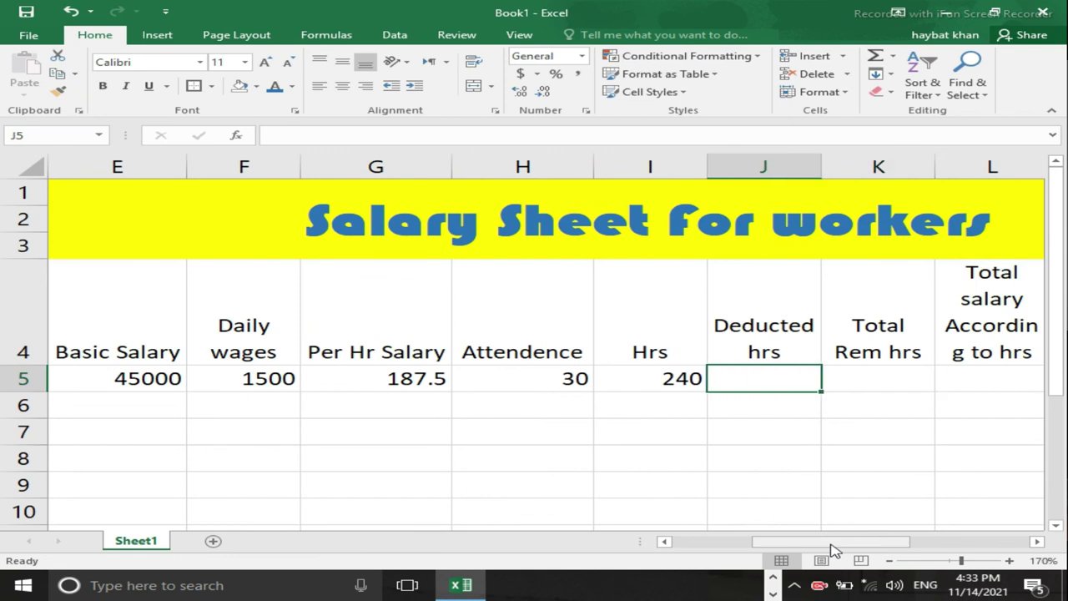